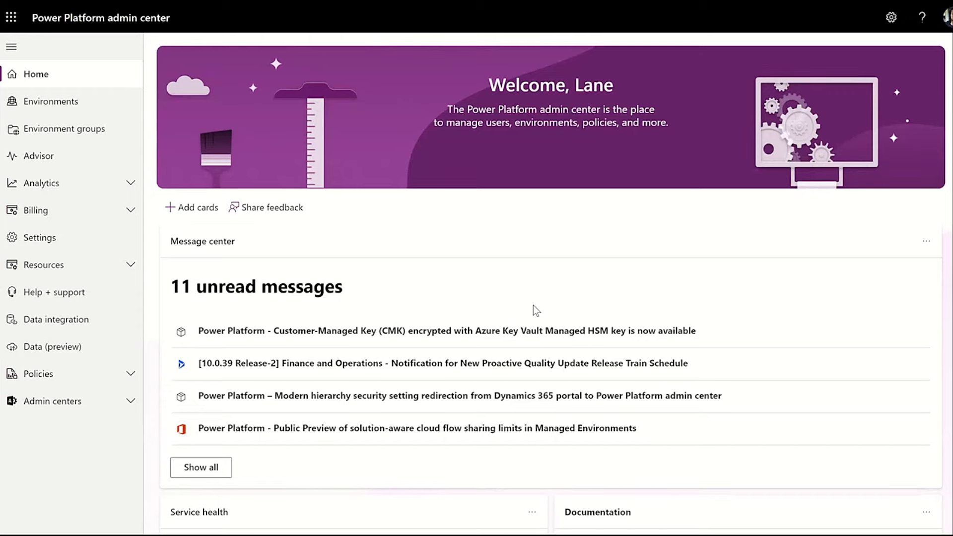
Step: Read the 10.0.39 Release-2 Finance and Operations message about the Proactive Quality Update schedule and give it positive feedback
{"action": "left_click", "coordinate": [486, 365]}
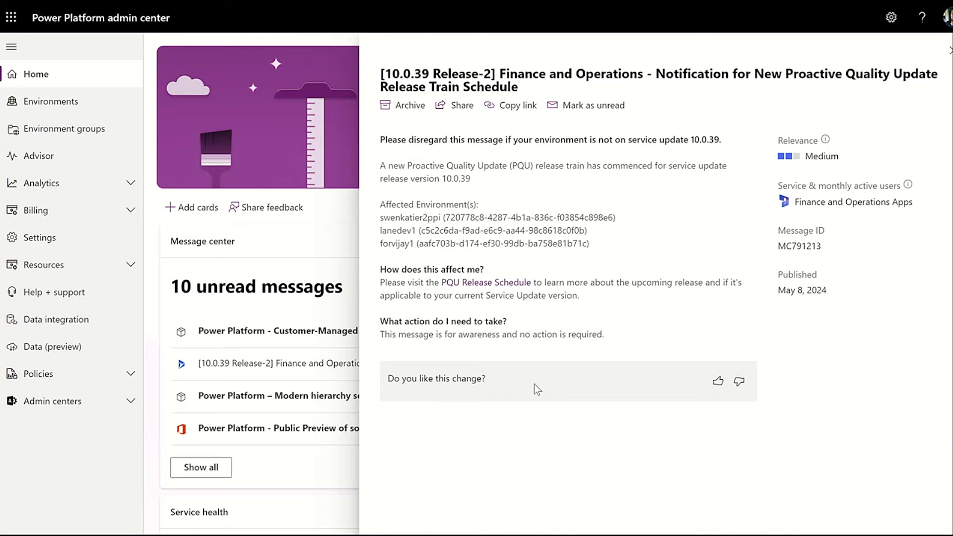
{"action": "left_click", "coordinate": [718, 382]}
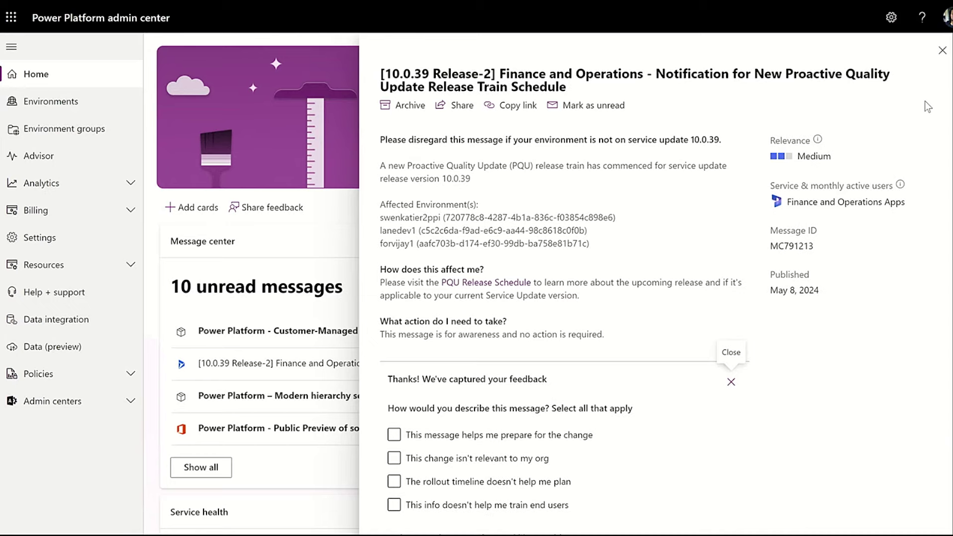
{"action": "left_click", "coordinate": [943, 50]}
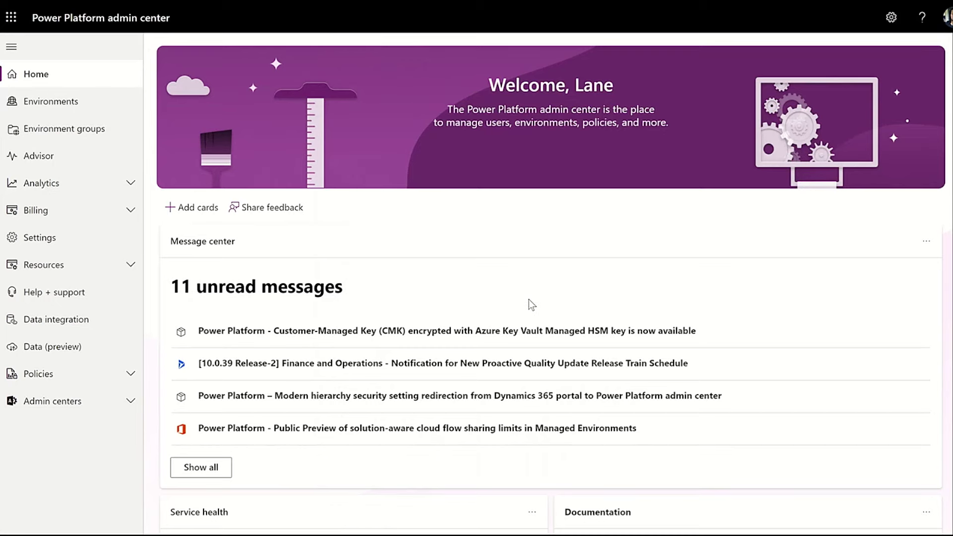
{"action": "left_click", "coordinate": [488, 364]}
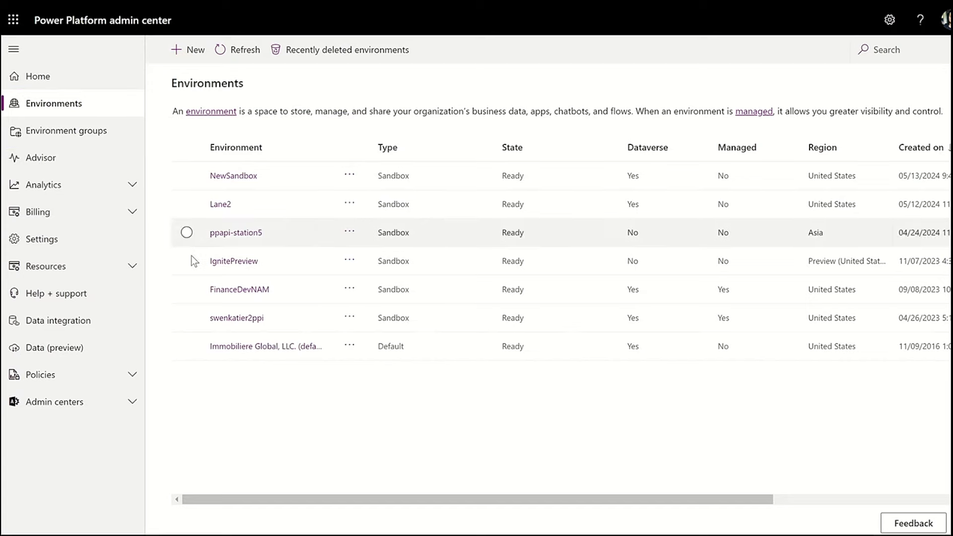
Step: Review the operations history of the FinanceDevNAM environment
{"action": "left_click", "coordinate": [186, 290]}
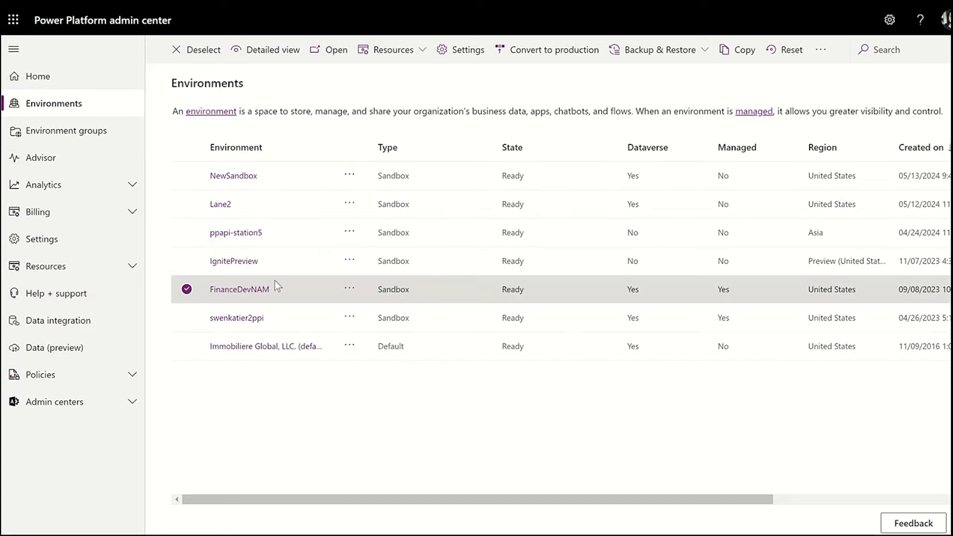
{"action": "left_click", "coordinate": [421, 56]}
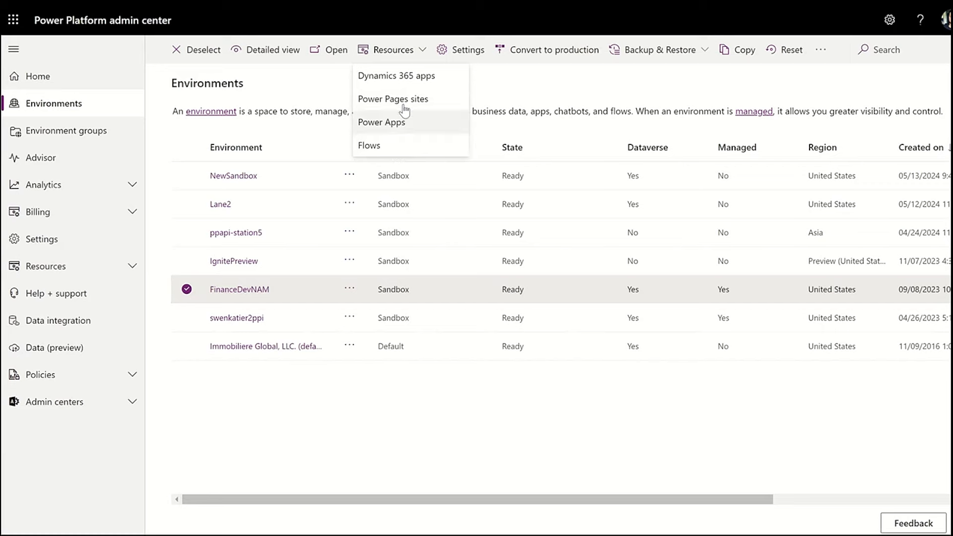
{"action": "left_click", "coordinate": [821, 49]}
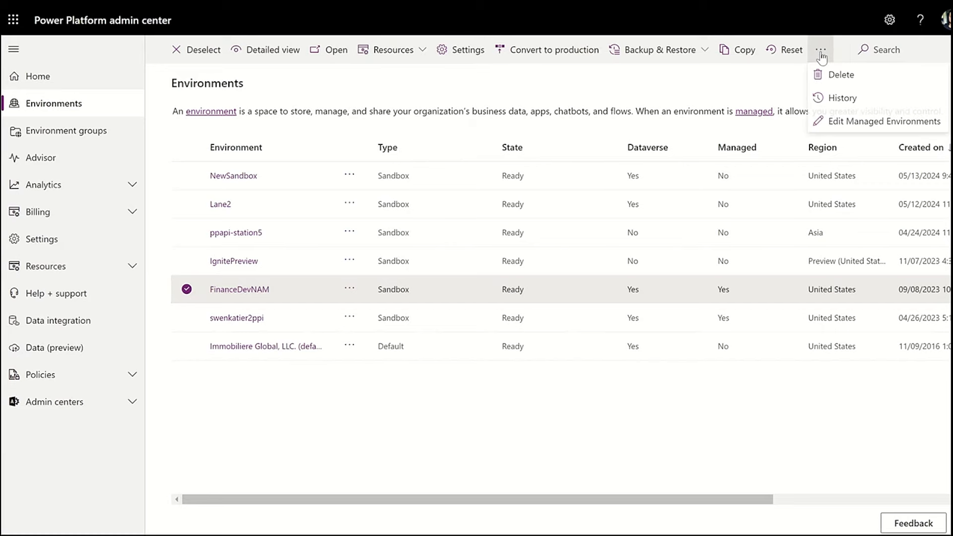
{"action": "left_click", "coordinate": [830, 98]}
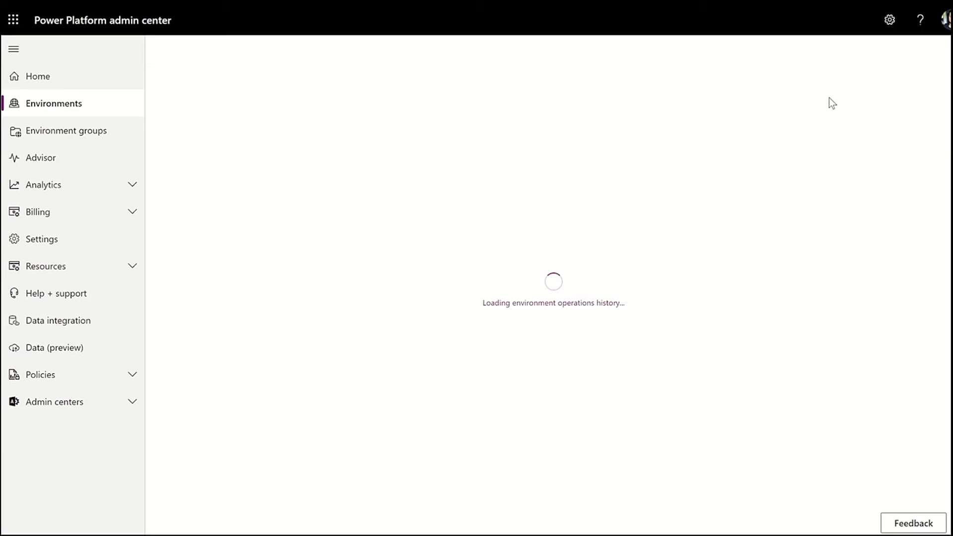
{"action": "scroll", "coordinate": [519, 219], "scroll_direction": "down", "scroll_amount": 10}
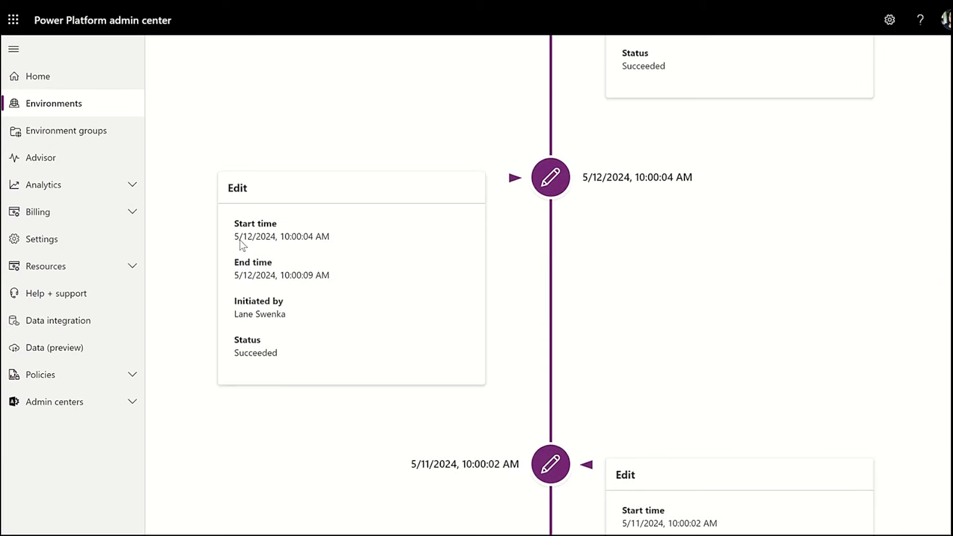
{"action": "scroll", "coordinate": [525, 257], "scroll_direction": "up", "scroll_amount": 10}
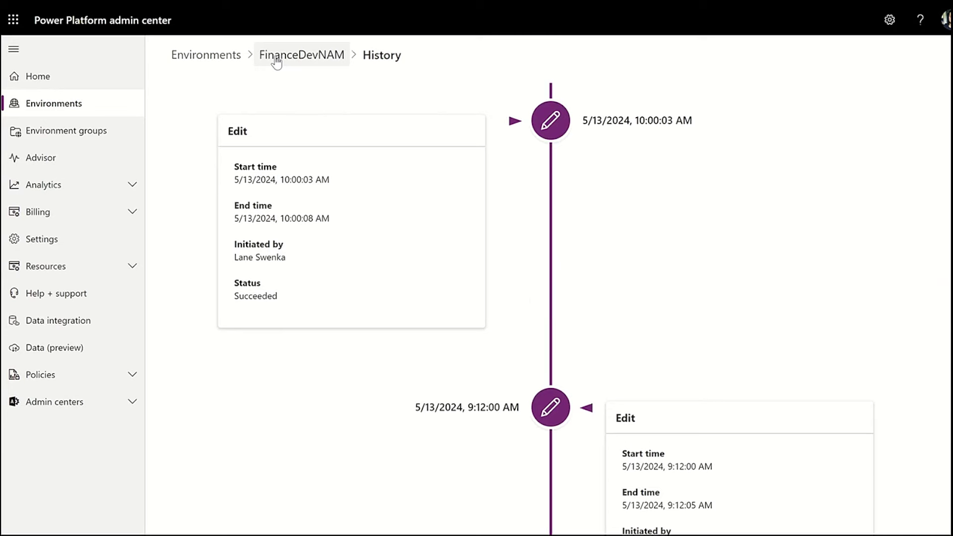
Step: Return to the list of environments and check the actions available for the IgnitePreview environment
{"action": "left_click", "coordinate": [205, 58]}
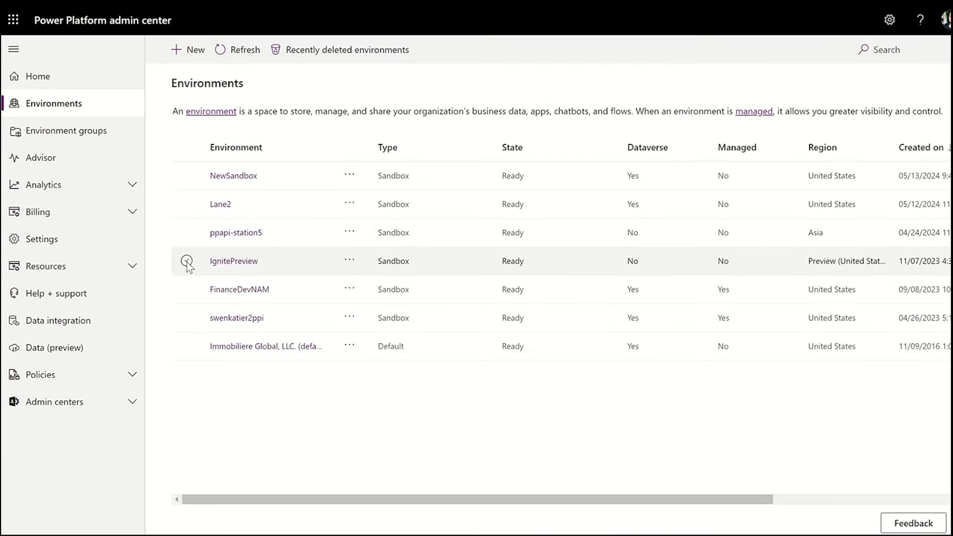
{"action": "left_click", "coordinate": [187, 261]}
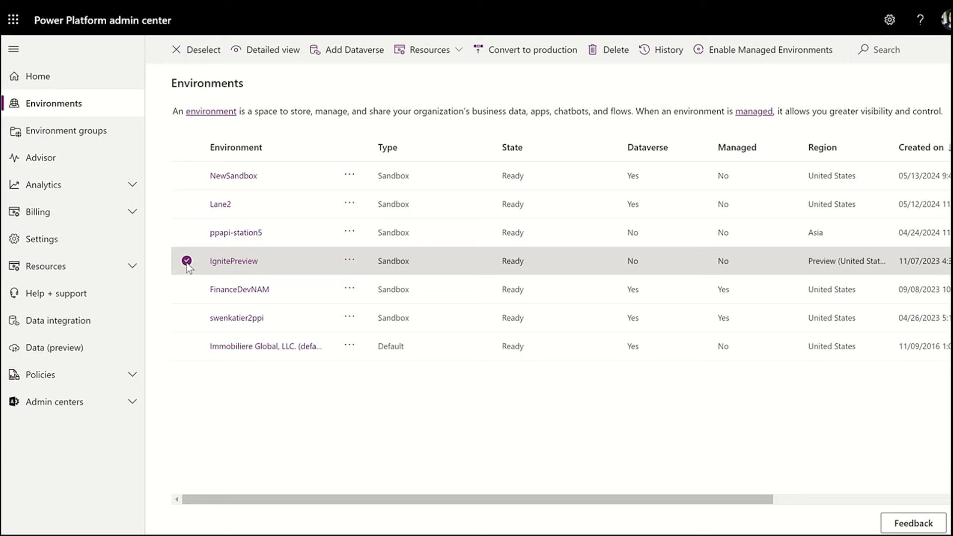
{"action": "left_click", "coordinate": [186, 262]}
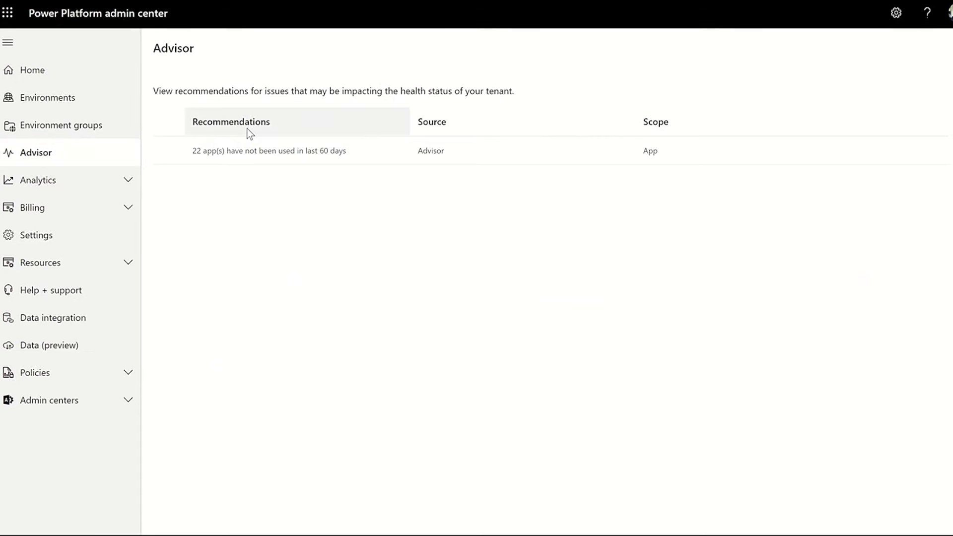
Step: In the recommendation on apps unused for 60 days, select the two SYSTEM-owned FinanceDevNAM apps and try to quarantine them
{"action": "left_click", "coordinate": [229, 153]}
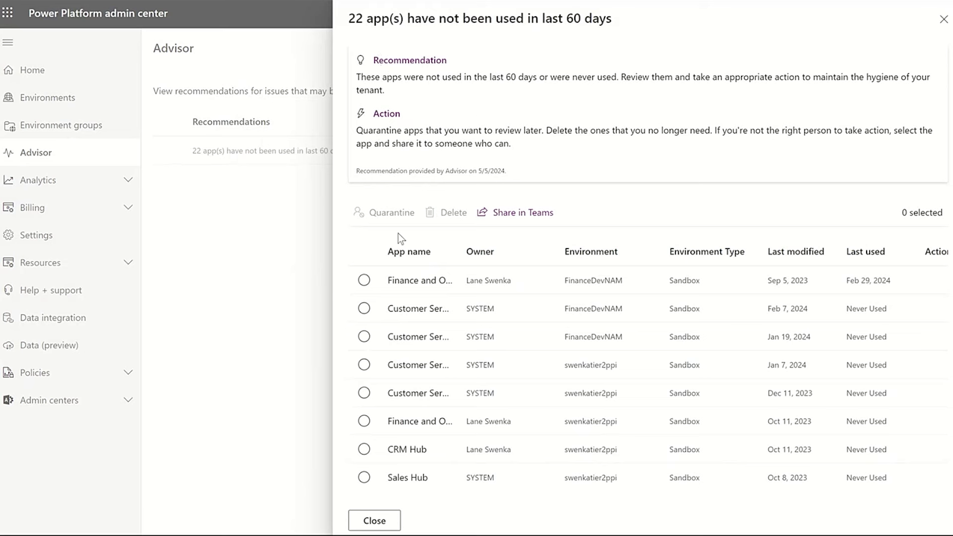
{"action": "left_click", "coordinate": [364, 308]}
{"action": "left_click", "coordinate": [365, 338]}
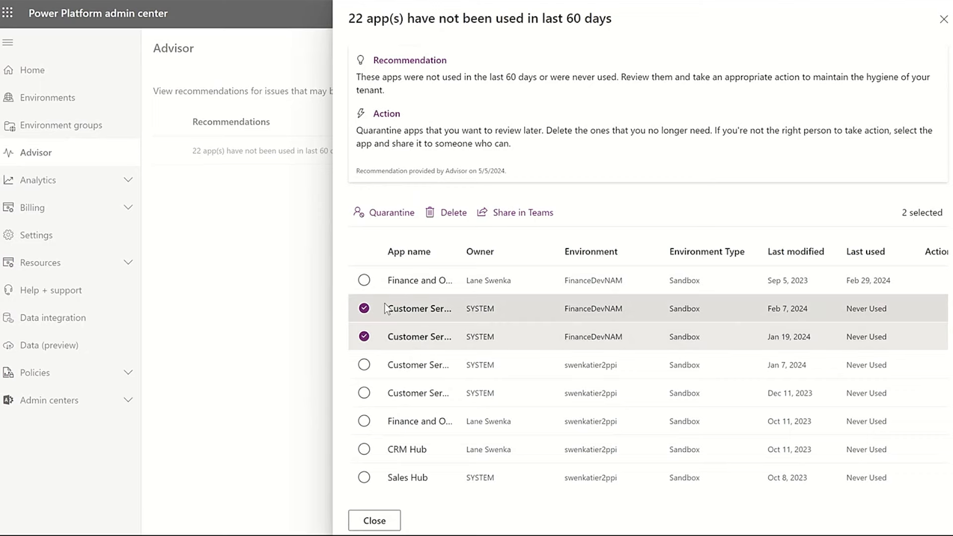
{"action": "left_click", "coordinate": [385, 214]}
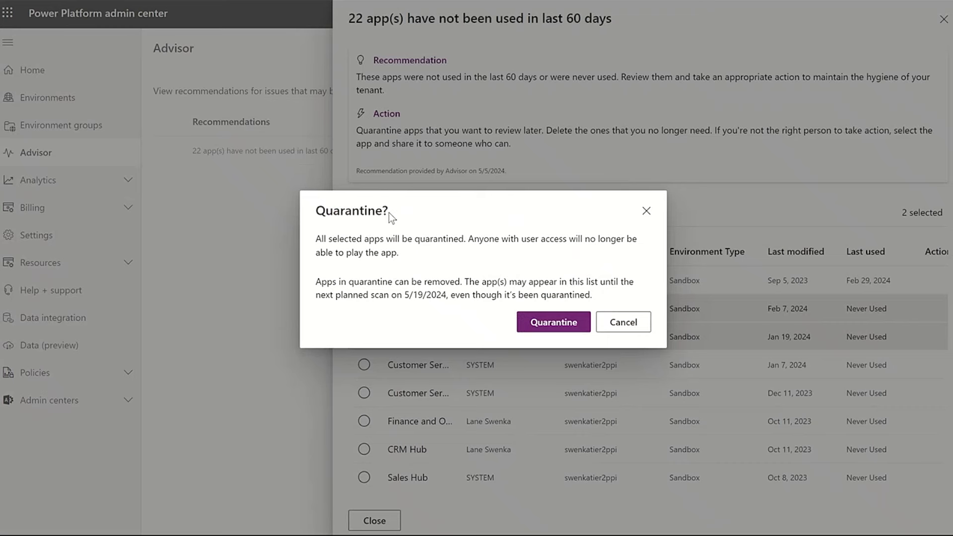
{"action": "left_click", "coordinate": [620, 318]}
Step: Prepare to share the recommendation in Teams with the developer account, with the message "Hey do you know why these apps aren't being used?"
{"action": "left_click", "coordinate": [512, 213]}
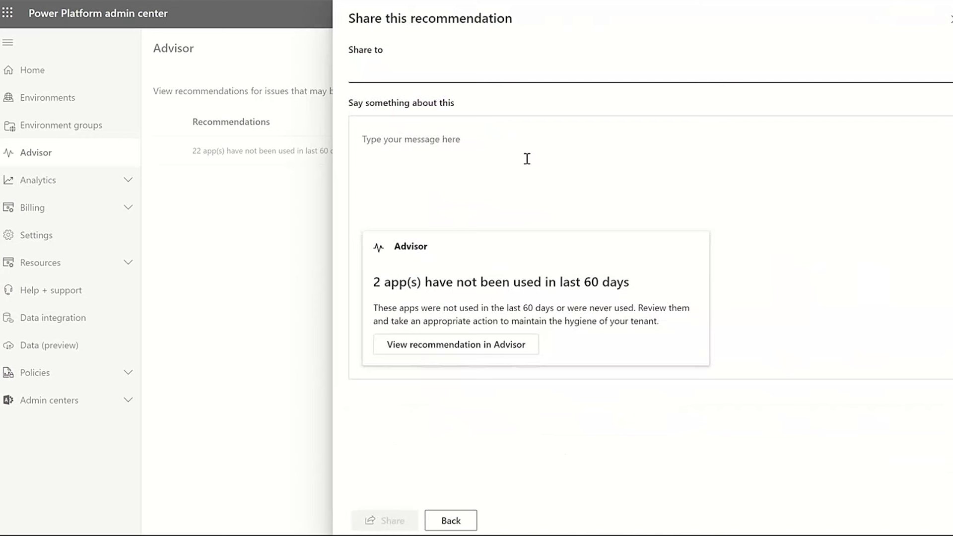
{"action": "left_click", "coordinate": [441, 71]}
{"action": "type", "text": "UnoDev"}
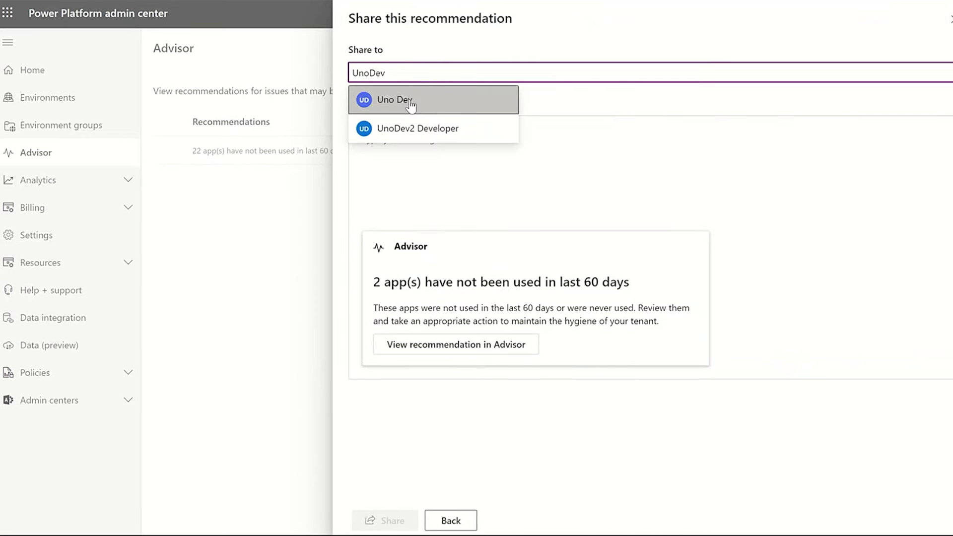
{"action": "left_click", "coordinate": [411, 101]}
{"action": "left_click", "coordinate": [406, 139]}
{"action": "type", "text": "Hey "}
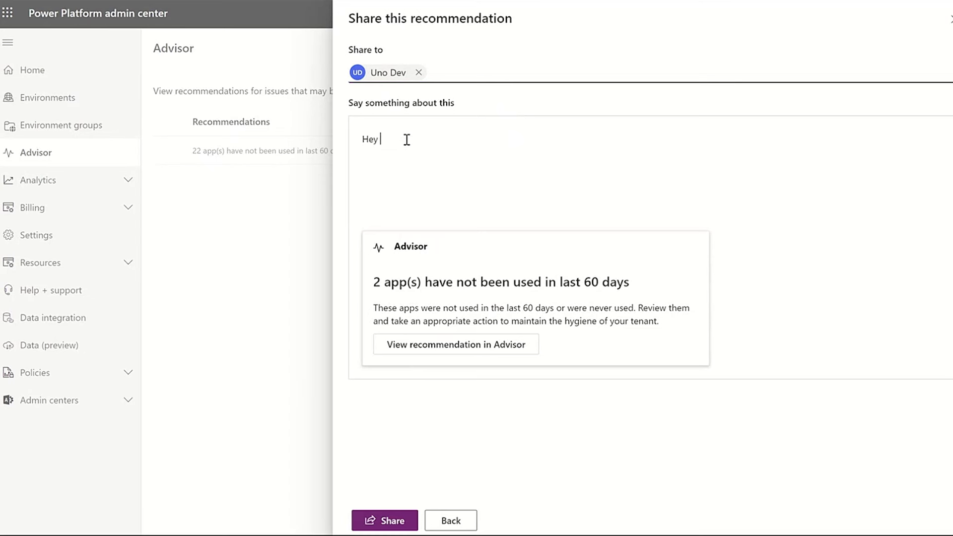
{"action": "type", "text": "do you know why these apps ar"}
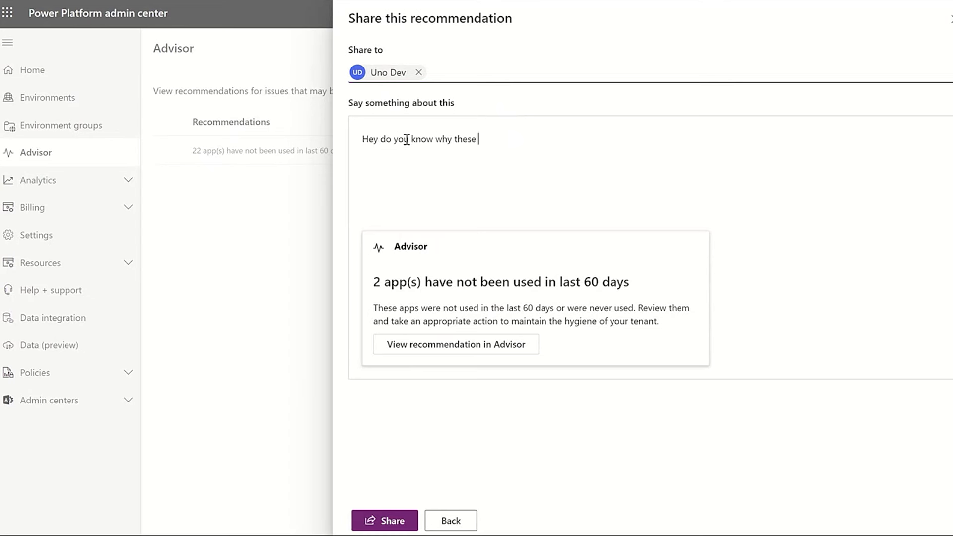
{"action": "type", "text": "en't being used?"}
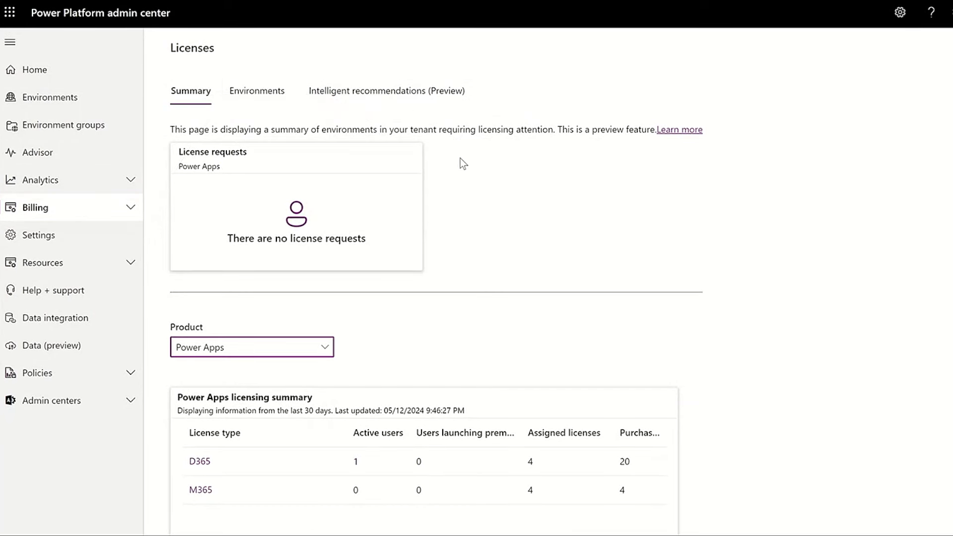
Step: Show the tenant's license summary for the Finance And Operations product and examine its user license level overview
{"action": "scroll", "coordinate": [459, 213], "scroll_direction": "down", "scroll_amount": 2}
{"action": "left_click", "coordinate": [325, 281]}
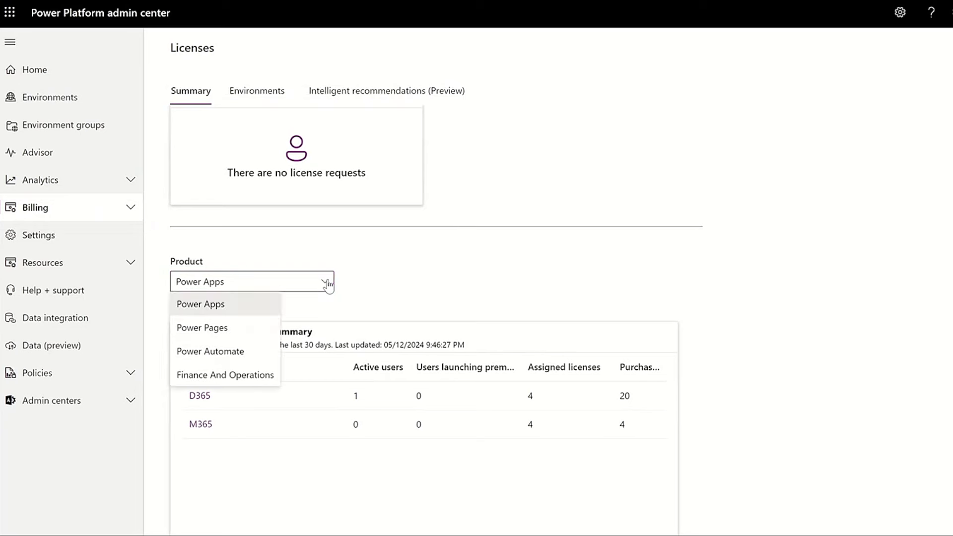
{"action": "left_click", "coordinate": [238, 376]}
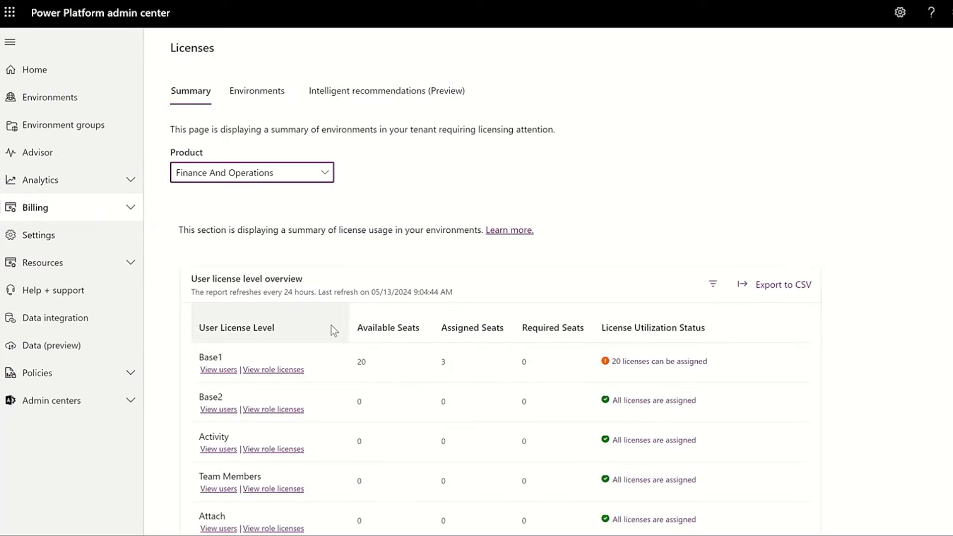
{"action": "scroll", "coordinate": [393, 328], "scroll_direction": "down", "scroll_amount": 2}
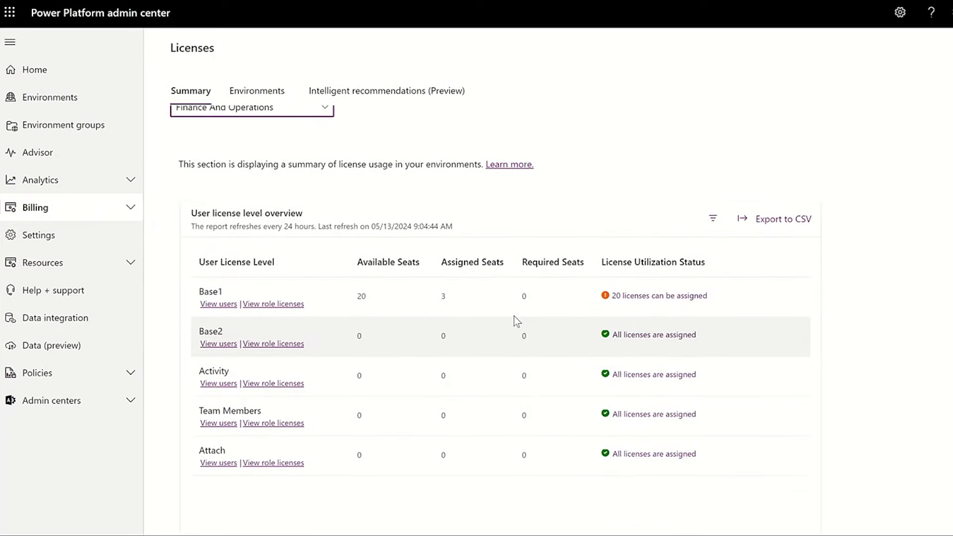
Step: Look up the users and the role licenses of the Base1 user license level
{"action": "left_click", "coordinate": [219, 305]}
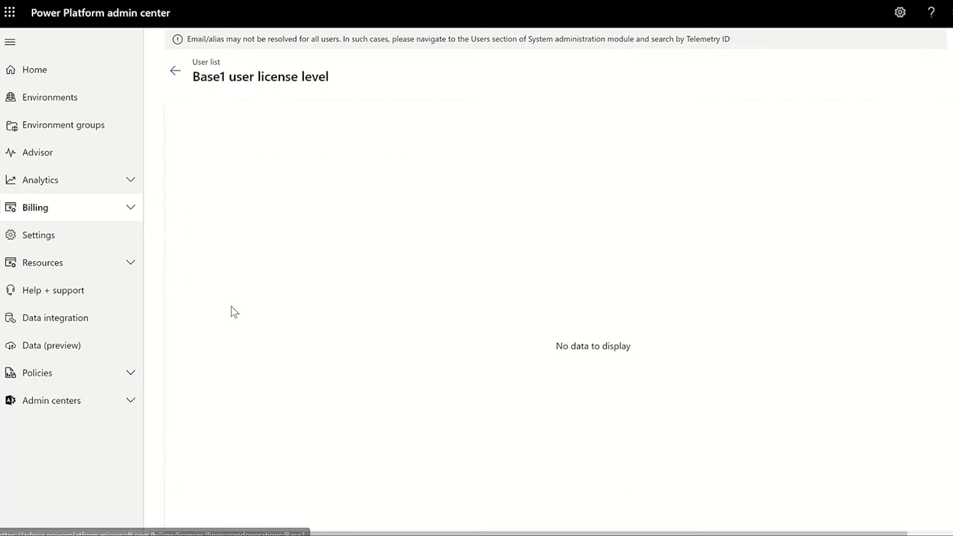
{"action": "left_click", "coordinate": [174, 73]}
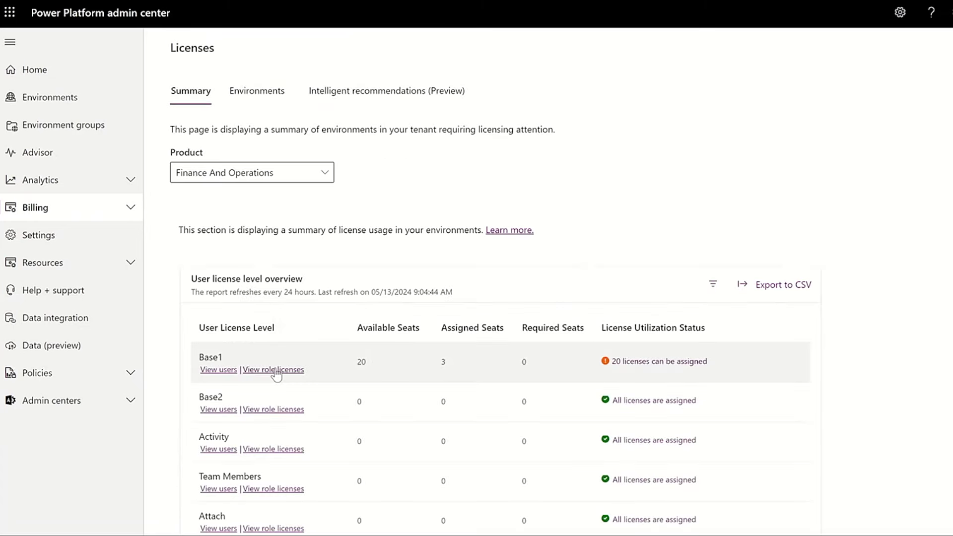
{"action": "left_click", "coordinate": [274, 370]}
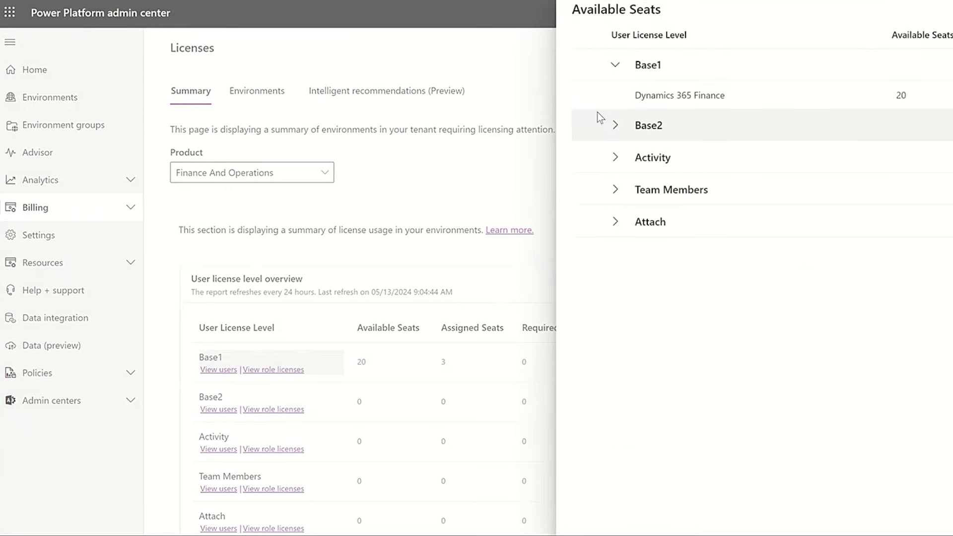
{"action": "left_click", "coordinate": [613, 128]}
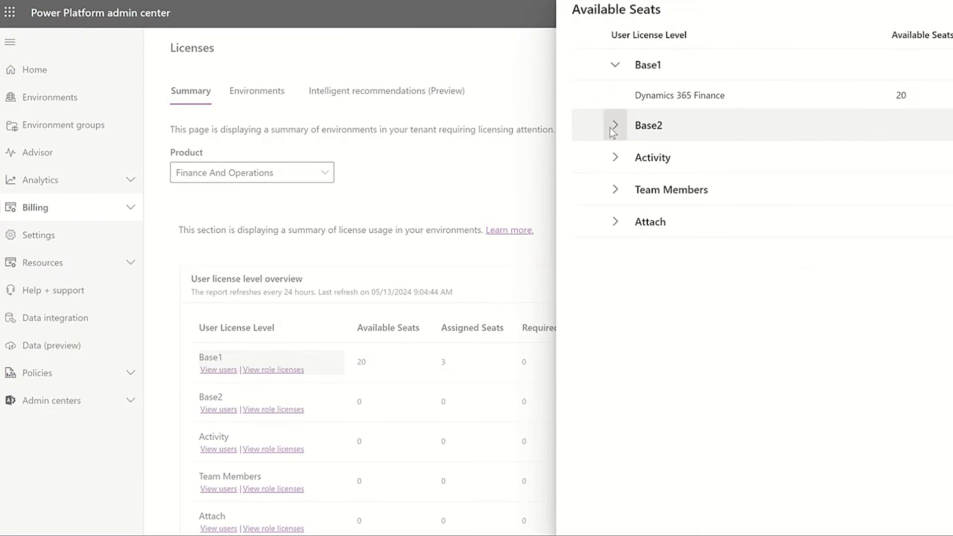
{"action": "left_click", "coordinate": [614, 130]}
{"action": "left_click", "coordinate": [517, 128]}
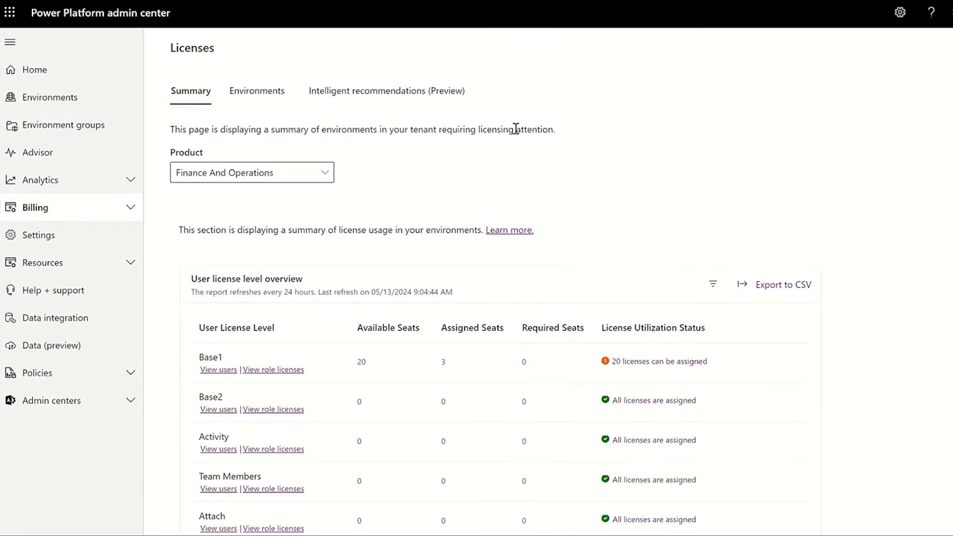
Step: Check the intelligent license recommendations and display the license consumption of the FinanceDevNAM environment
{"action": "left_click", "coordinate": [365, 98]}
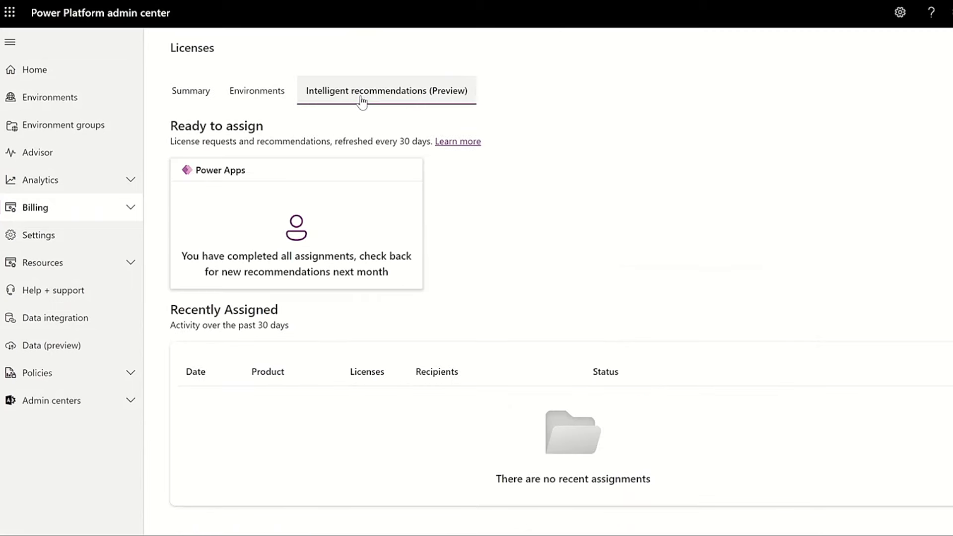
{"action": "left_click", "coordinate": [252, 100]}
{"action": "left_click", "coordinate": [282, 184]}
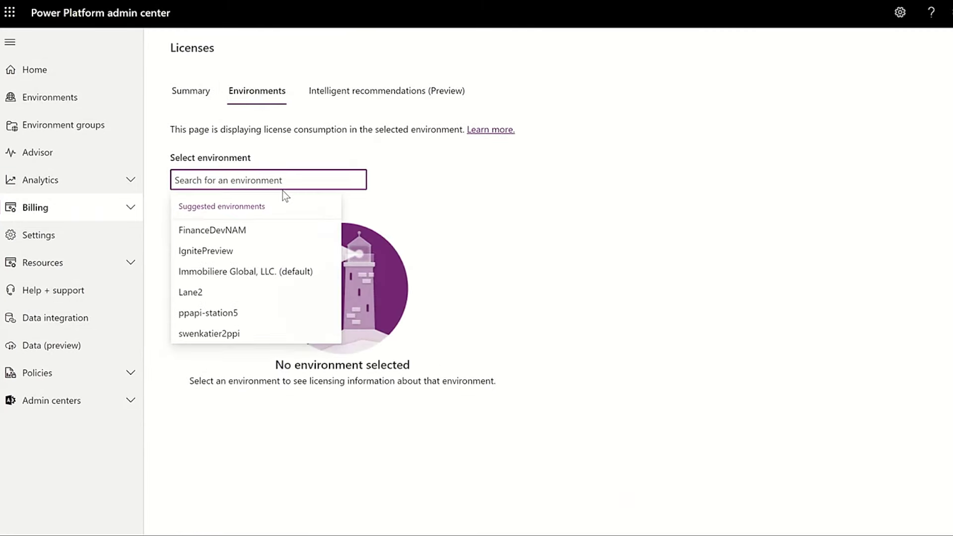
{"action": "left_click", "coordinate": [253, 232]}
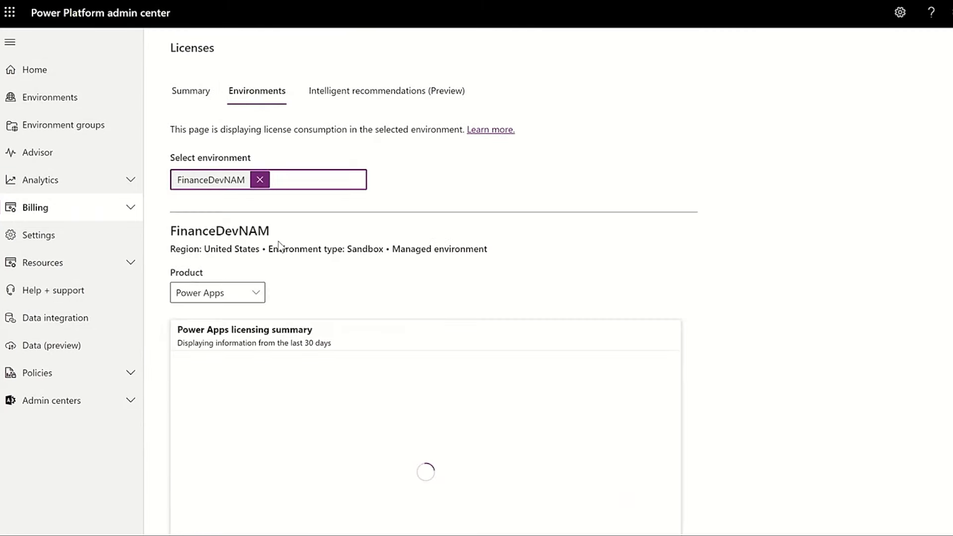
Step: Show the FinanceDevNAM licensing summary for Power Automate and open the issue about premium flows not running
{"action": "left_click", "coordinate": [255, 294]}
{"action": "left_click", "coordinate": [234, 337]}
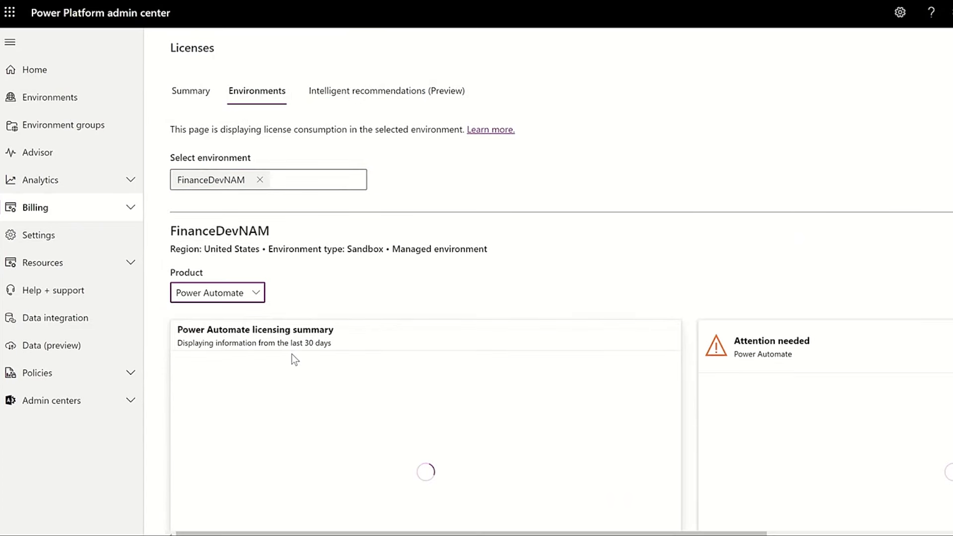
{"action": "scroll", "coordinate": [299, 395], "scroll_direction": "down", "scroll_amount": 1}
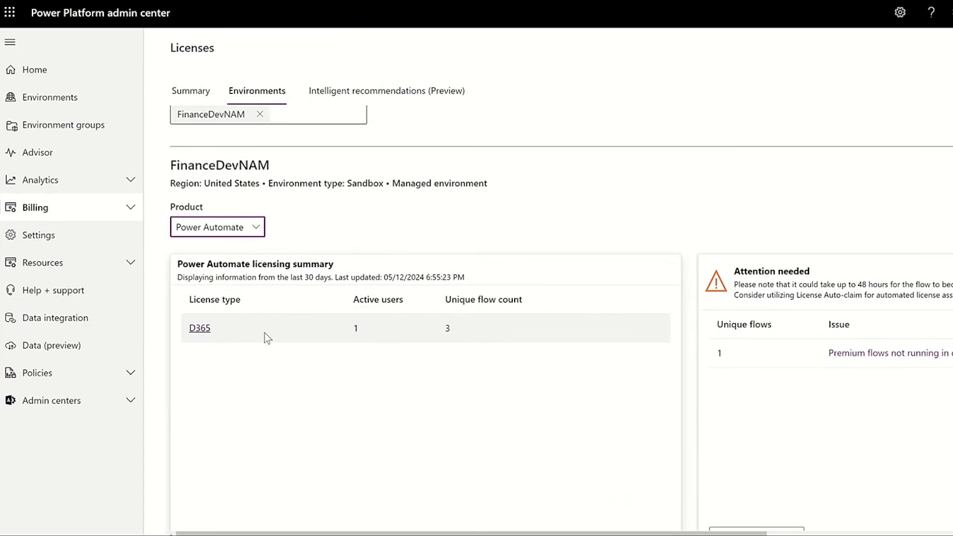
{"action": "left_click", "coordinate": [844, 358]}
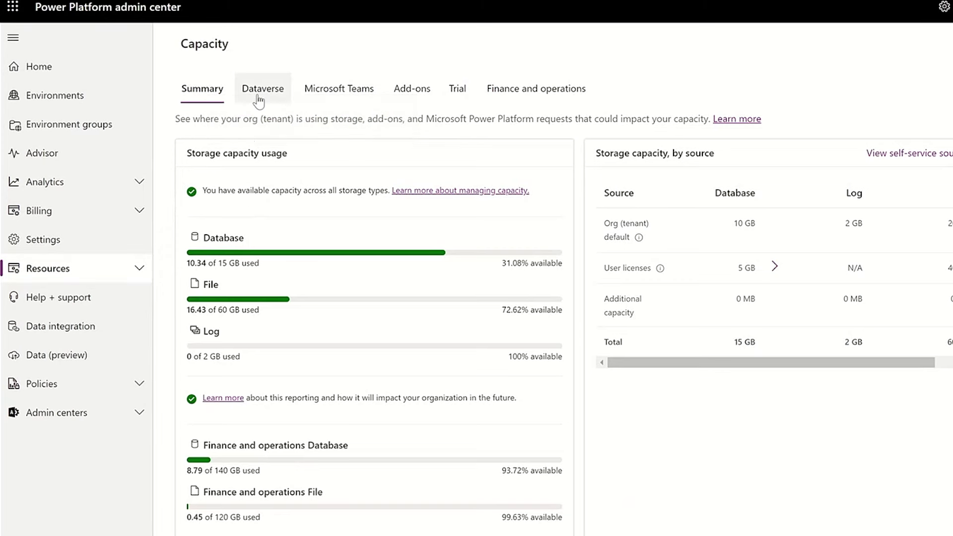
Step: Examine the tenant's storage capacity summary and the per-entity Finance and operations database usage of the swenkatier2ppi environment
{"action": "scroll", "coordinate": [403, 298], "scroll_direction": "down", "scroll_amount": 2}
{"action": "scroll", "coordinate": [403, 302], "scroll_direction": "down", "scroll_amount": 1}
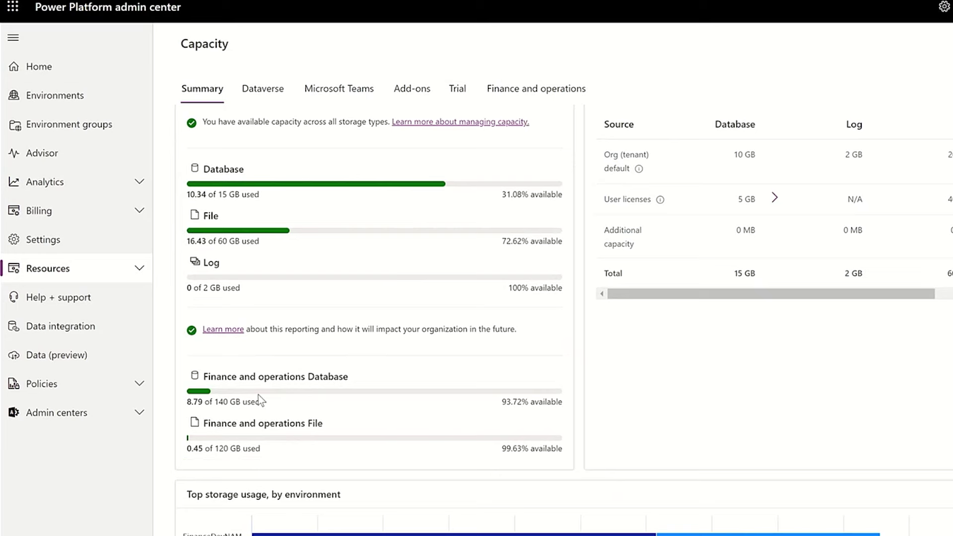
{"action": "scroll", "coordinate": [541, 390], "scroll_direction": "up", "scroll_amount": 2}
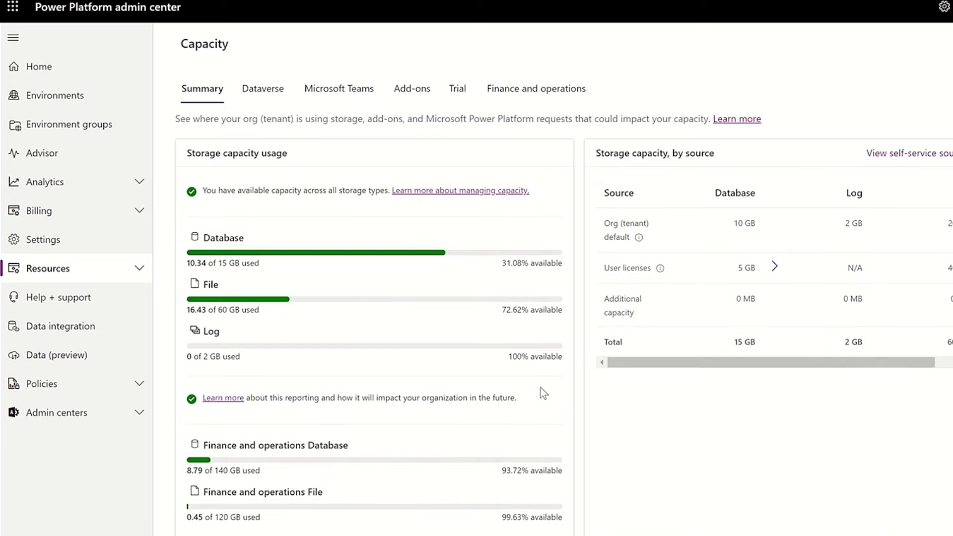
{"action": "left_click", "coordinate": [504, 93]}
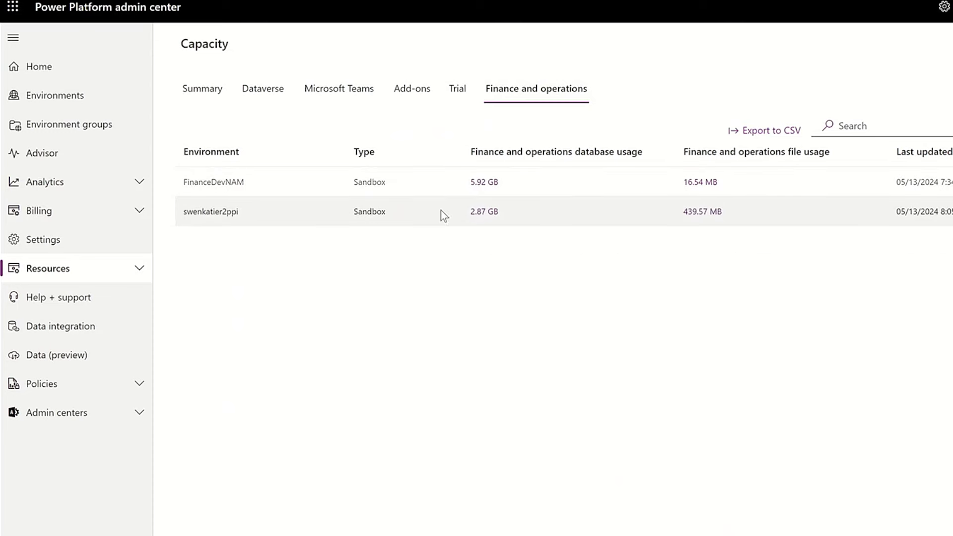
{"action": "left_click", "coordinate": [484, 212]}
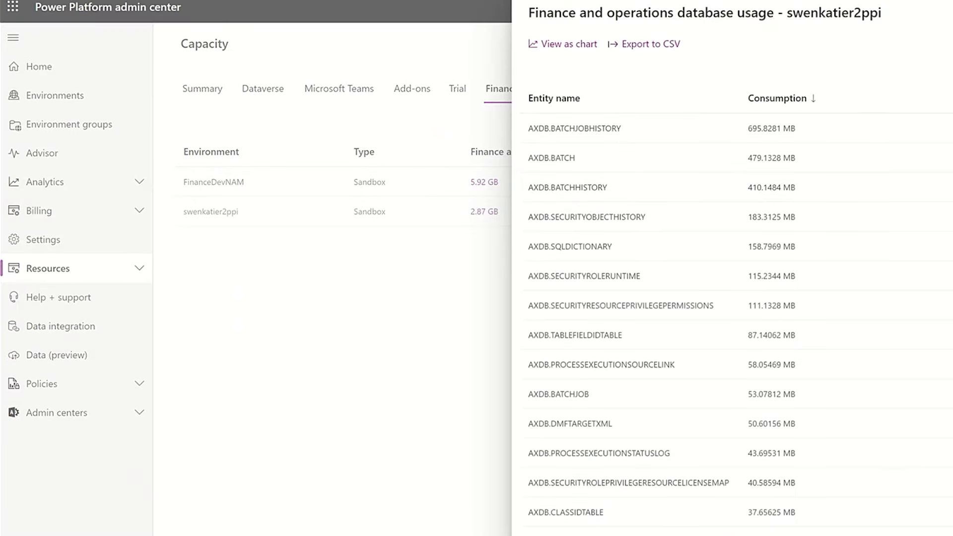
{"action": "left_click", "coordinate": [937, 20]}
Step: Return to the capacity summary and open add-on management for the FinanceDevNAM environment
{"action": "left_click", "coordinate": [213, 94]}
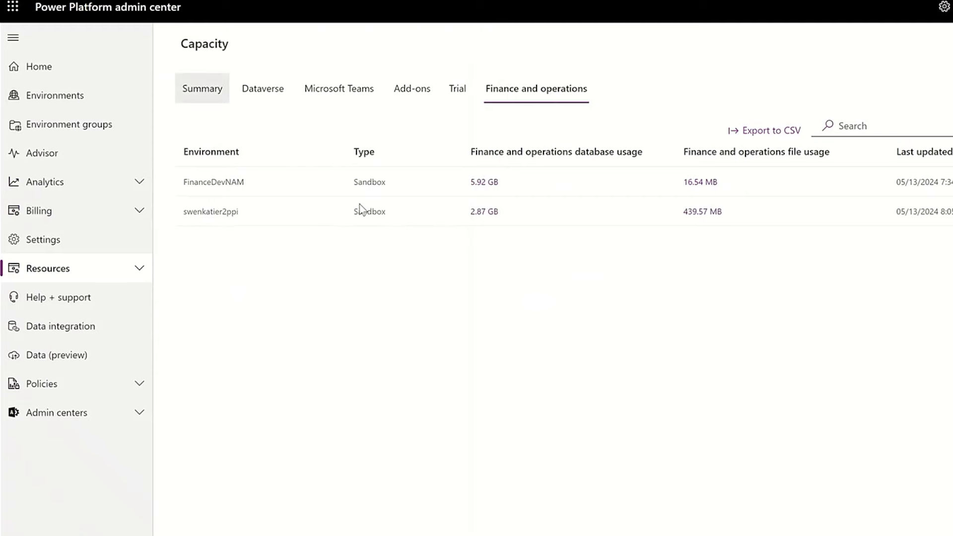
{"action": "scroll", "coordinate": [479, 315], "scroll_direction": "down", "scroll_amount": 4}
{"action": "scroll", "coordinate": [492, 336], "scroll_direction": "down", "scroll_amount": 6}
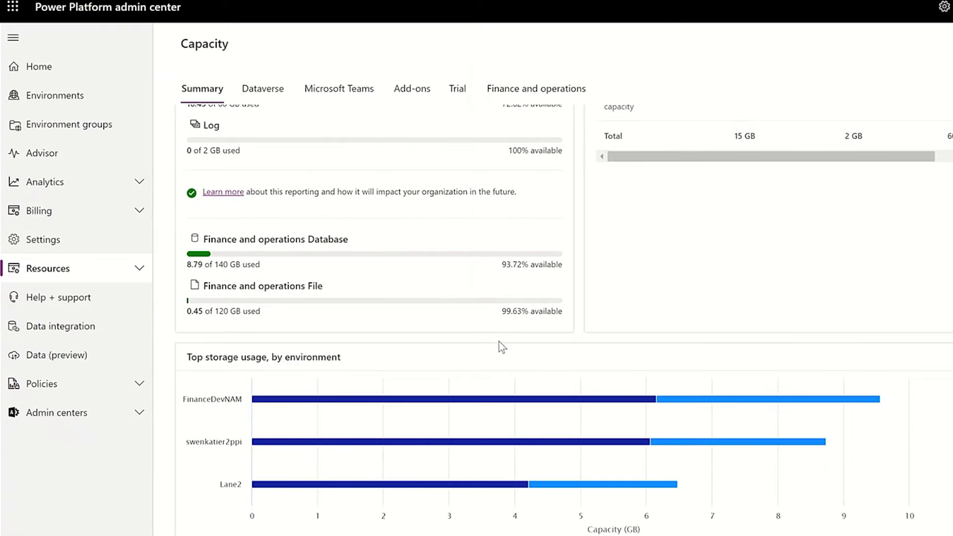
{"action": "scroll", "coordinate": [502, 336], "scroll_direction": "down", "scroll_amount": 3}
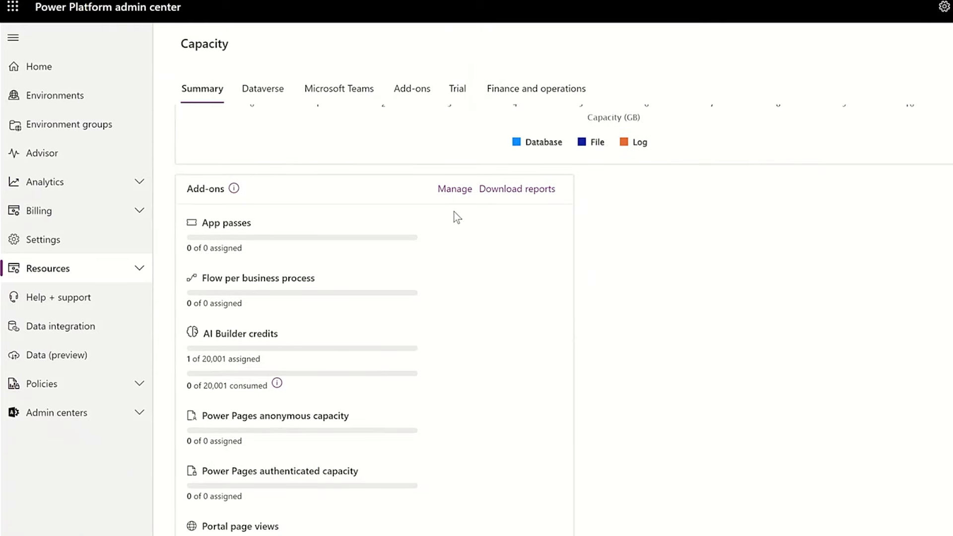
{"action": "left_click", "coordinate": [455, 193]}
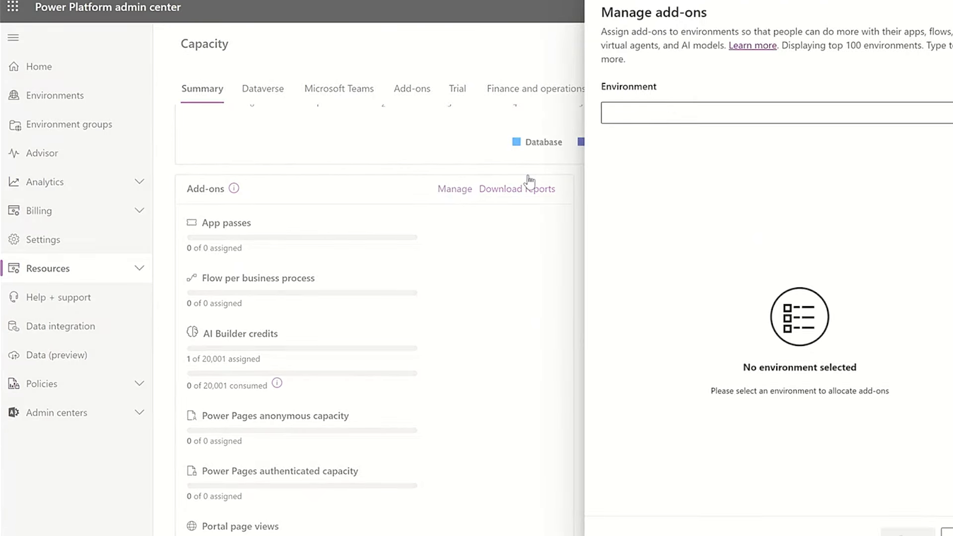
{"action": "left_click", "coordinate": [665, 117]}
{"action": "left_click", "coordinate": [655, 168]}
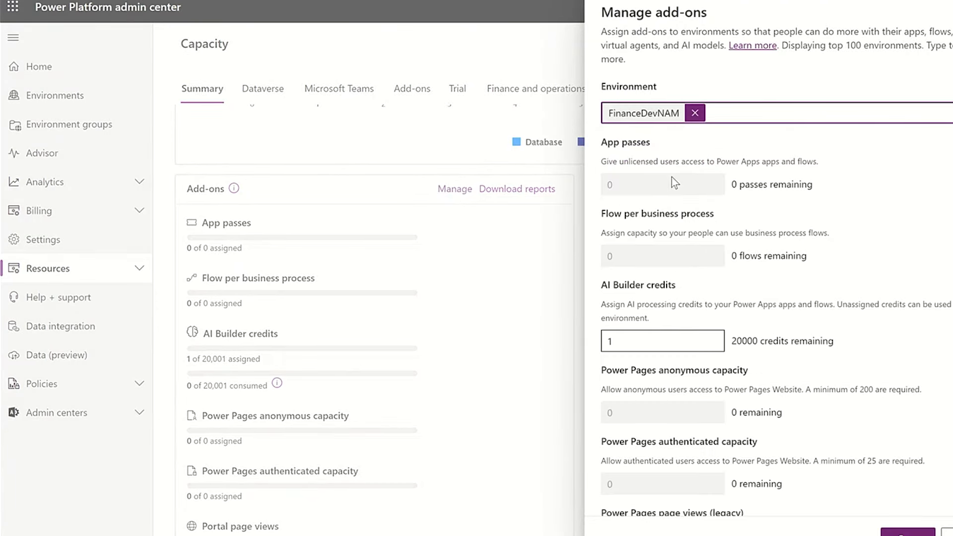
Step: Try to assign 50000 AI Builder credits to the FinanceDevNAM environment
{"action": "scroll", "coordinate": [732, 298], "scroll_direction": "down", "scroll_amount": 1}
{"action": "left_click", "coordinate": [623, 270]}
{"action": "key", "text": "BackSpace"}
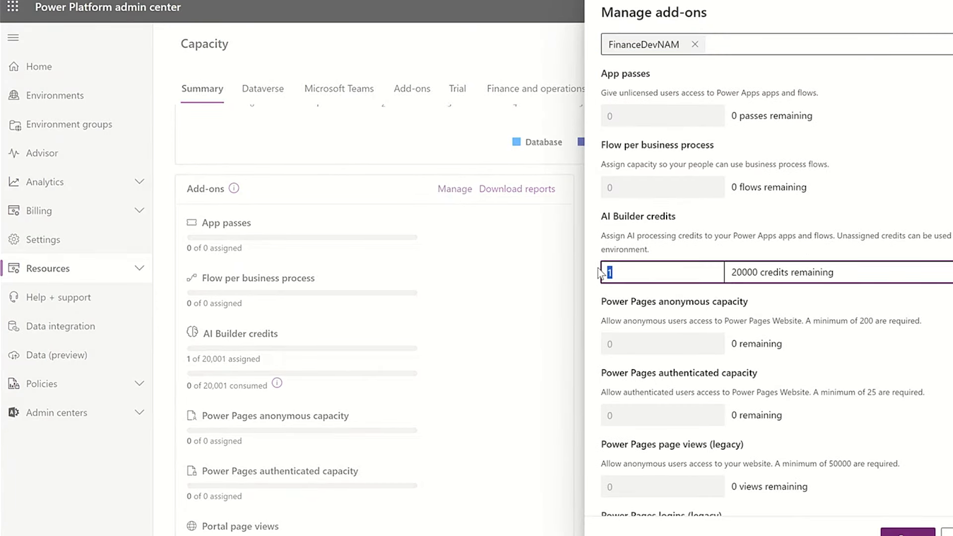
{"action": "type", "text": "50000"}
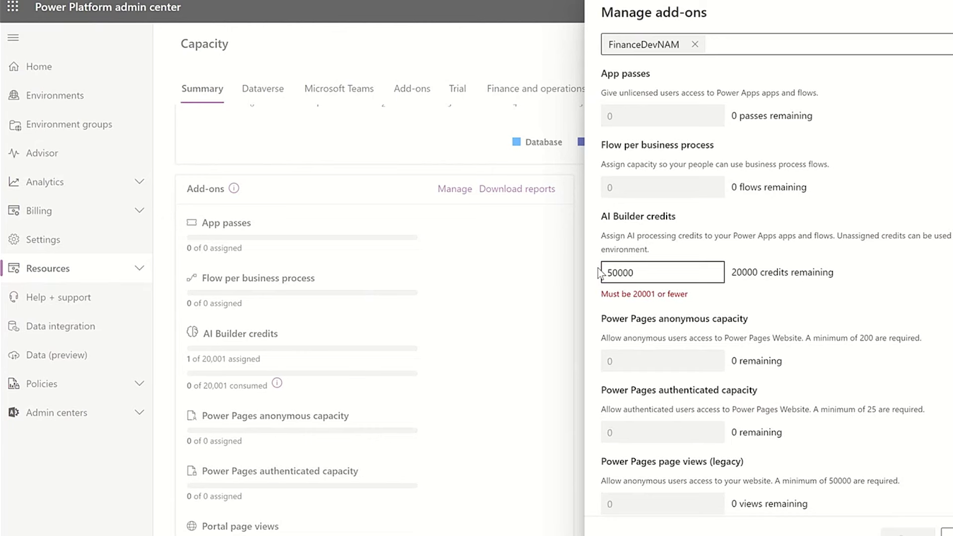
Step: Set the FinanceDevNAM environment's AI Builder credits to 1000 and save the add-on allocation
{"action": "left_click_drag", "start_coordinate": [640, 272], "coordinate": [605, 274]}
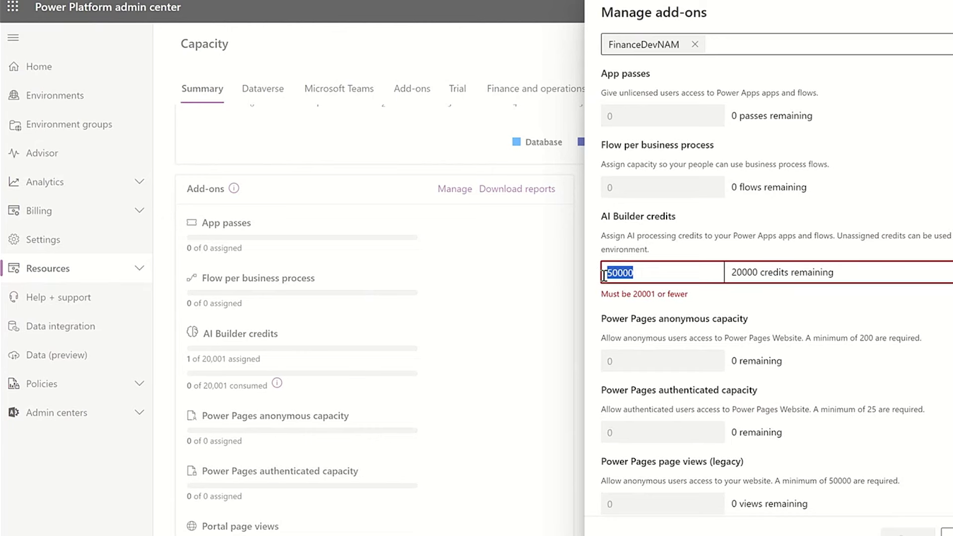
{"action": "type", "text": "1000"}
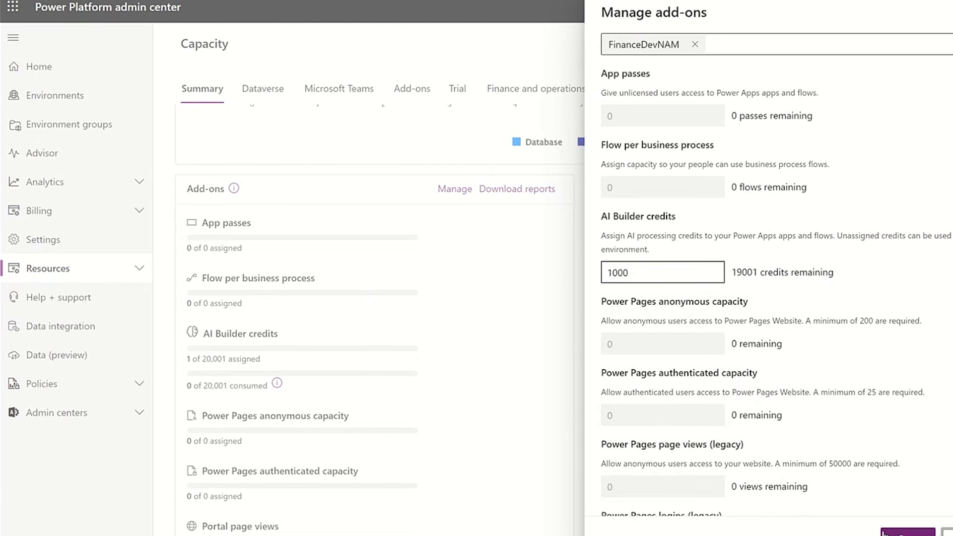
{"action": "left_click", "coordinate": [908, 532]}
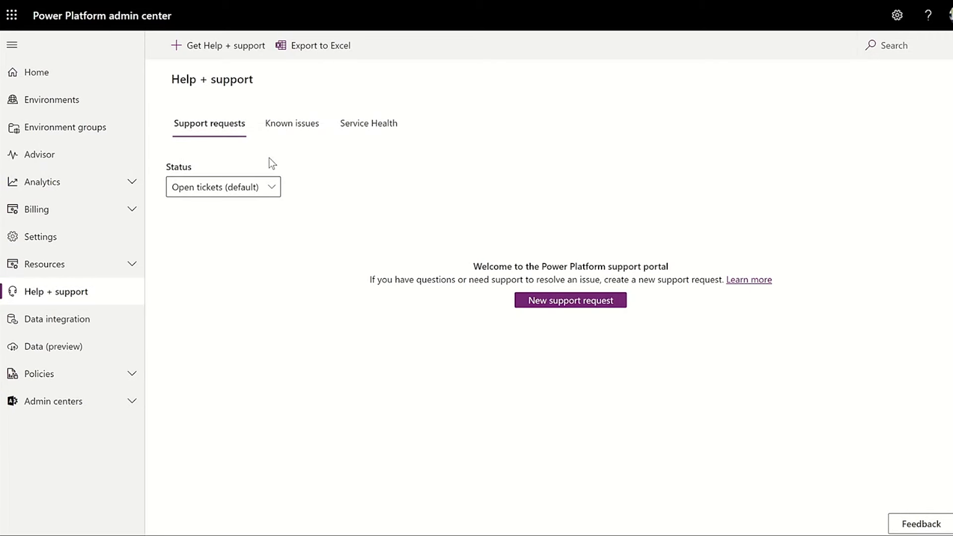
Step: Check the known issues and the service health for all products, and return to the support requests
{"action": "left_click", "coordinate": [292, 128]}
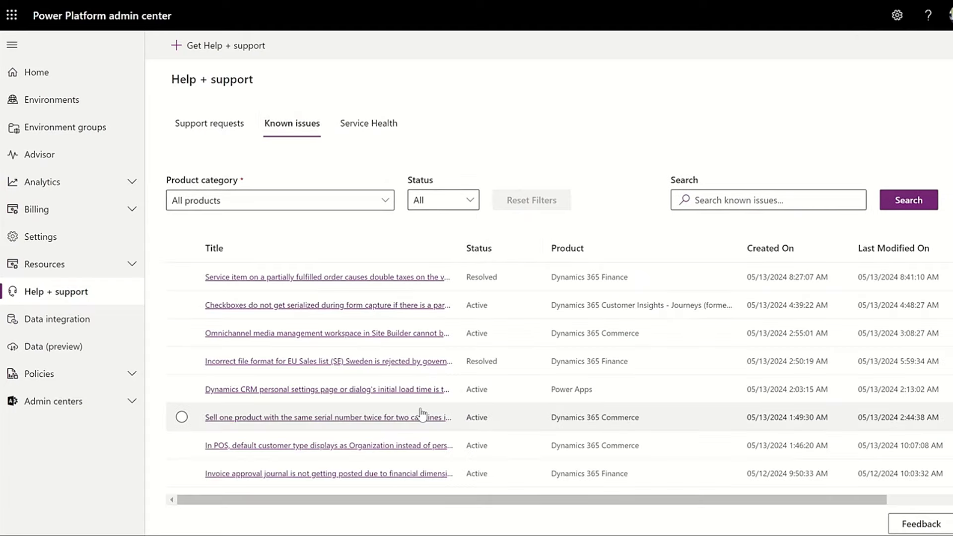
{"action": "left_click", "coordinate": [370, 129]}
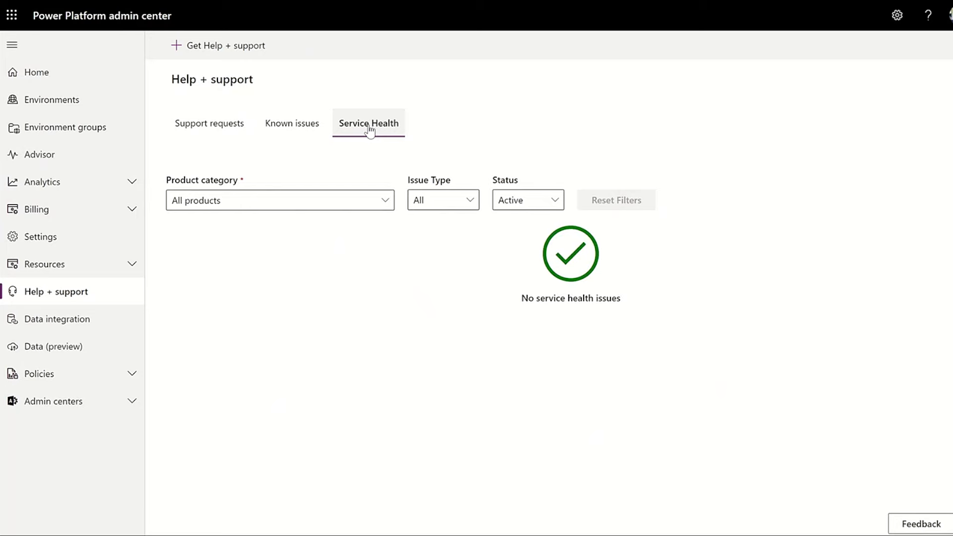
{"action": "left_click", "coordinate": [208, 127]}
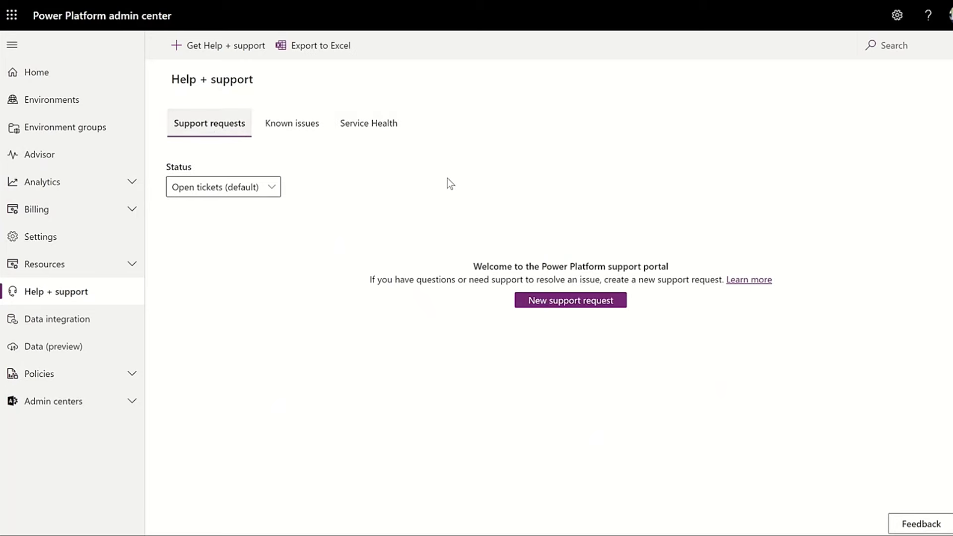
Step: Start a new support request for the Power Platform Administration product in the FinanceDevNAM environment
{"action": "left_click", "coordinate": [554, 308]}
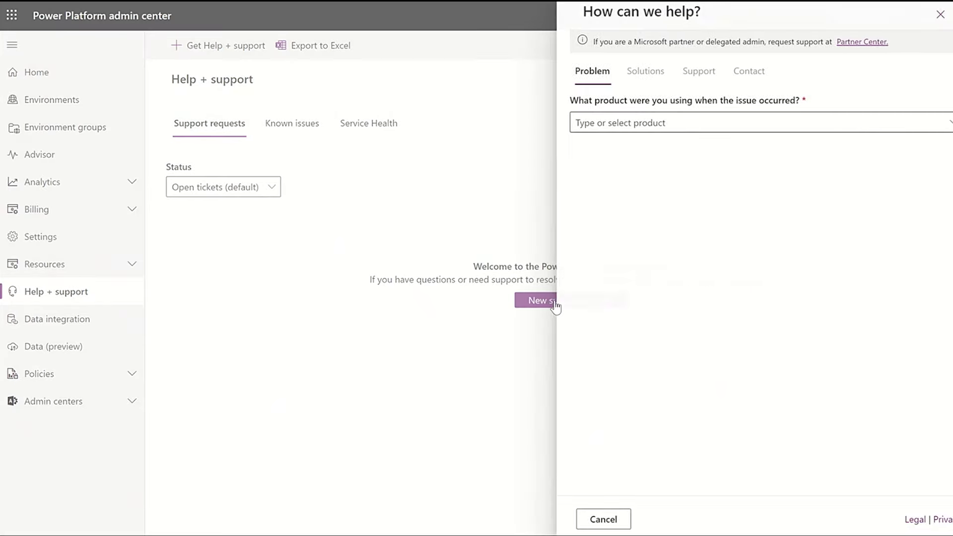
{"action": "left_click", "coordinate": [630, 123]}
{"action": "type", "text": "Power Plat"}
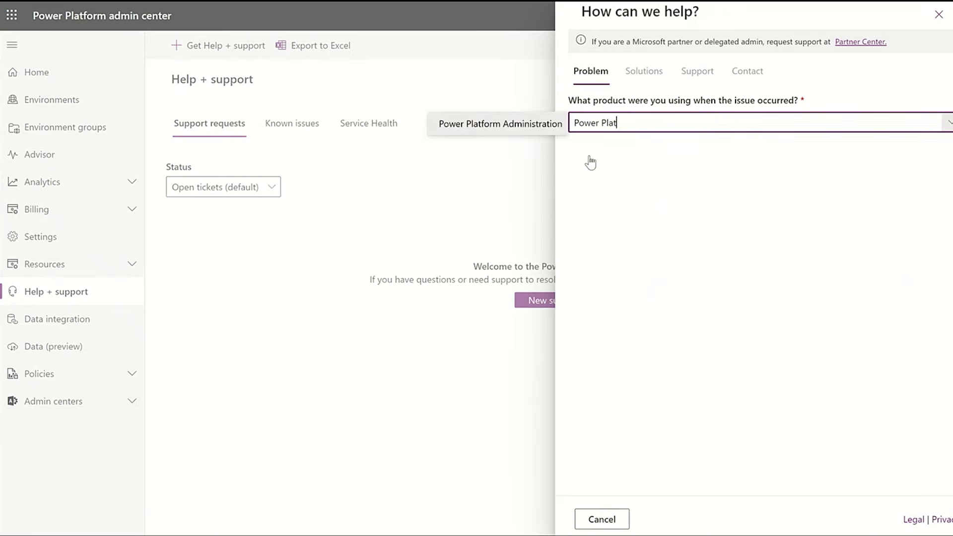
{"action": "left_click", "coordinate": [537, 125]}
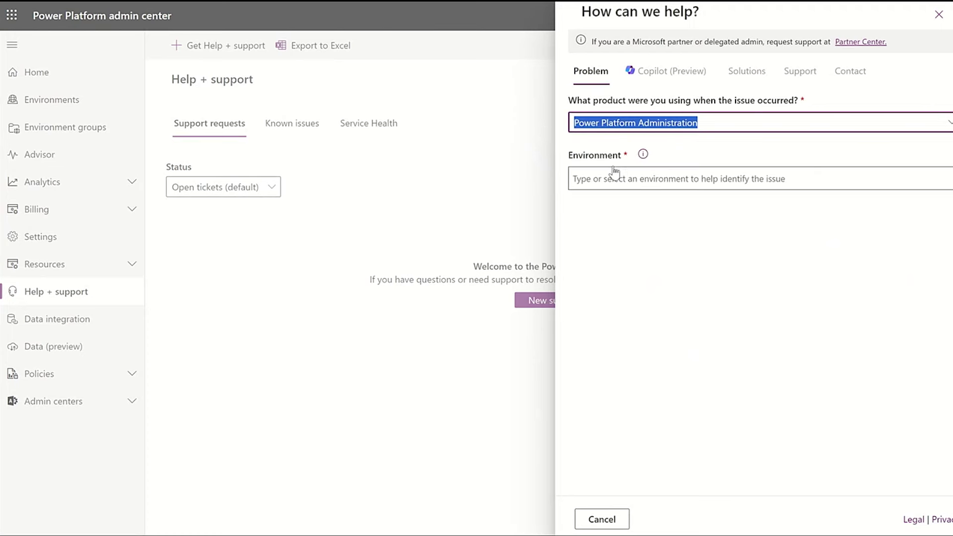
{"action": "left_click", "coordinate": [624, 178]}
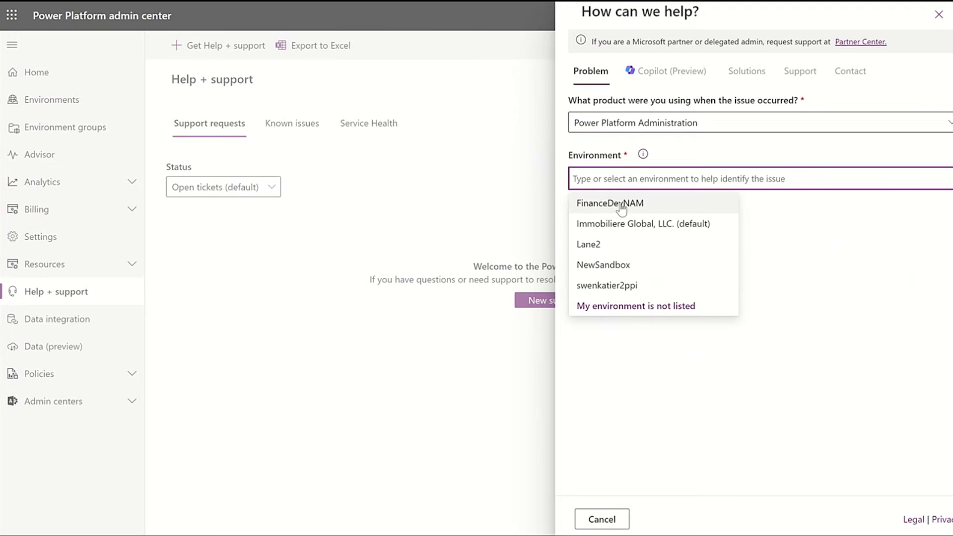
{"action": "left_click", "coordinate": [622, 206]}
Step: Describe the support issue as "Get an error during copy" and search for recommended solutions
{"action": "left_click", "coordinate": [674, 269]}
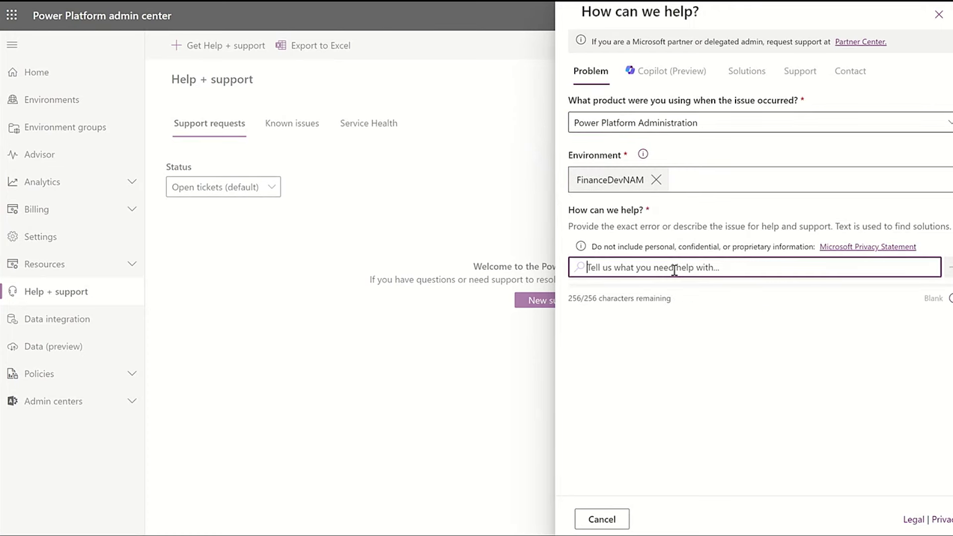
{"action": "type", "text": "Get an"}
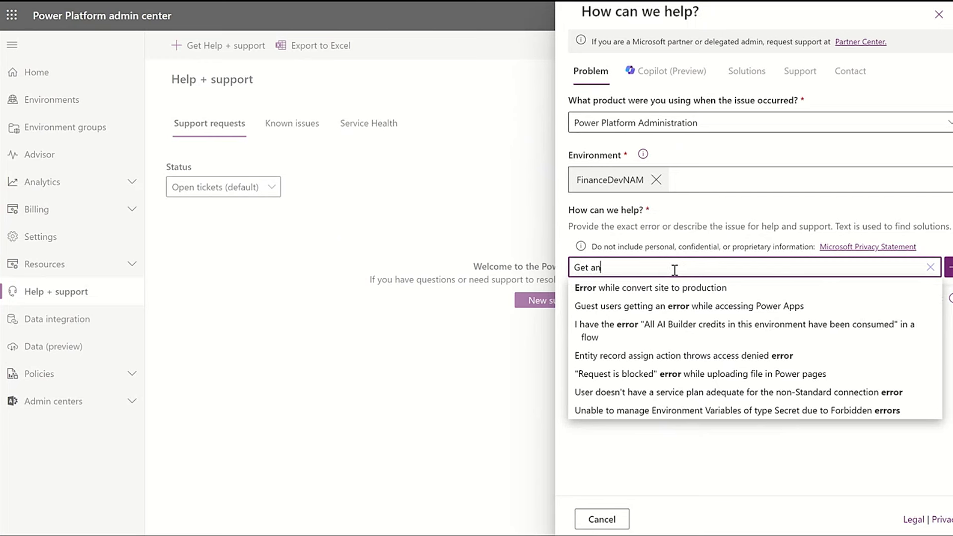
{"action": "type", "text": " error during copy"}
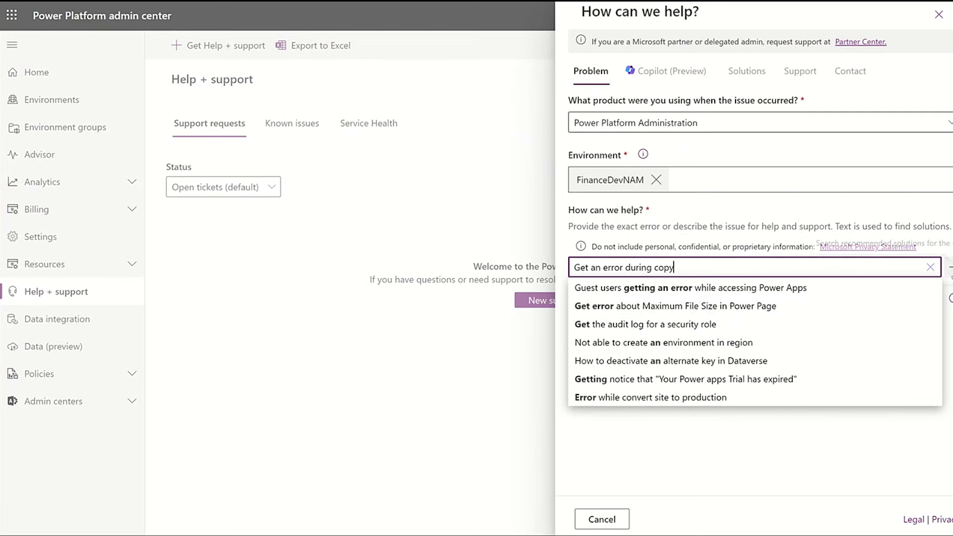
{"action": "left_click", "coordinate": [949, 267]}
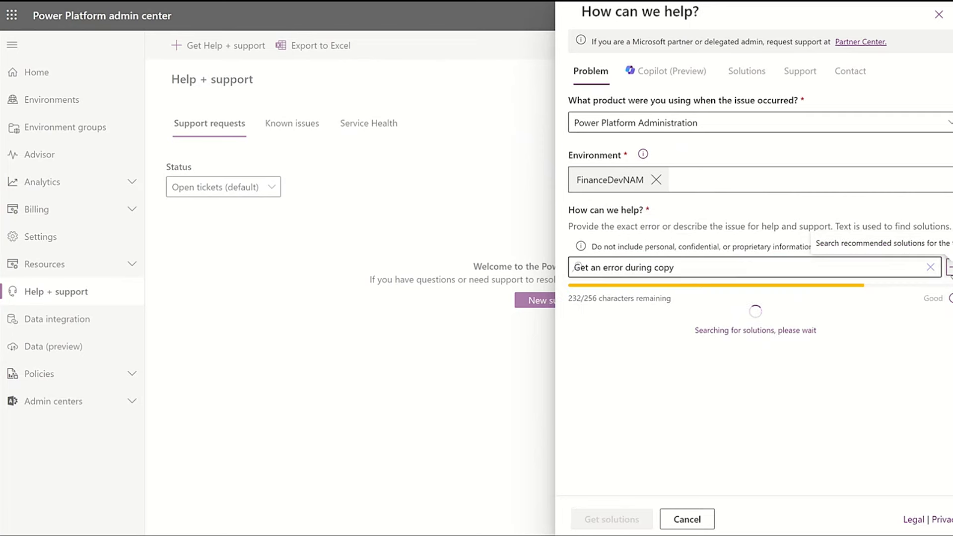
Step: Classify the problem as Environment - Lifecycle and operations with subtype Copy environment, and get solutions
{"action": "left_click", "coordinate": [760, 401]}
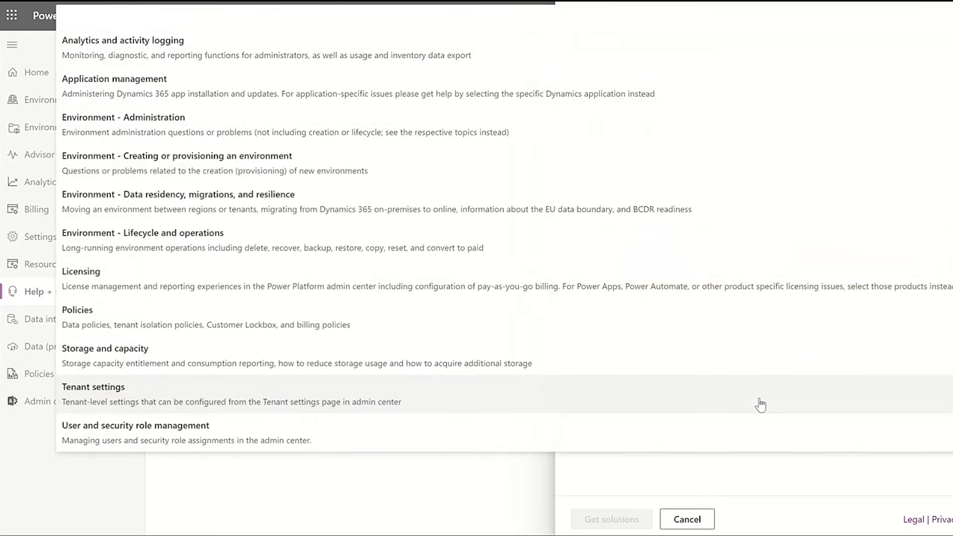
{"action": "left_click", "coordinate": [244, 254]}
{"action": "left_click", "coordinate": [662, 456]}
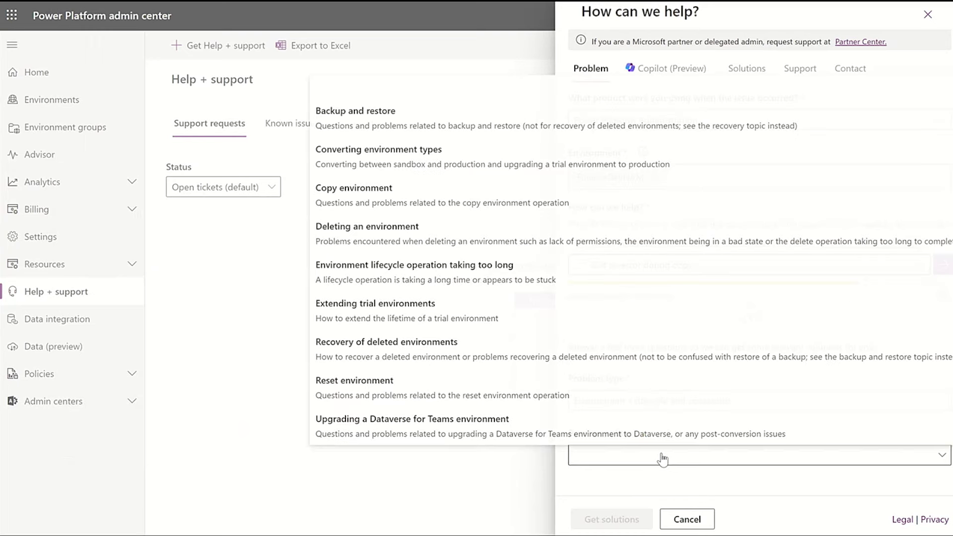
{"action": "left_click", "coordinate": [417, 199]}
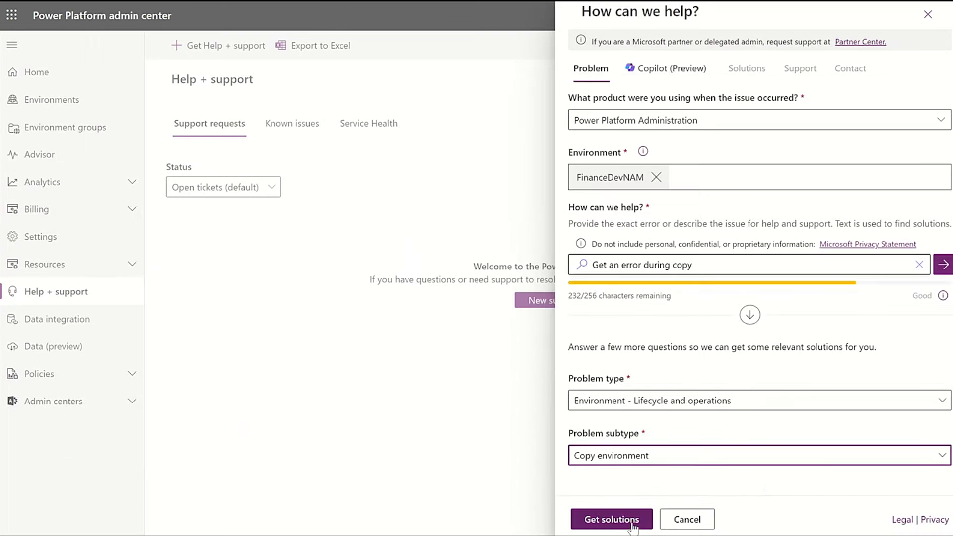
{"action": "left_click", "coordinate": [628, 525]}
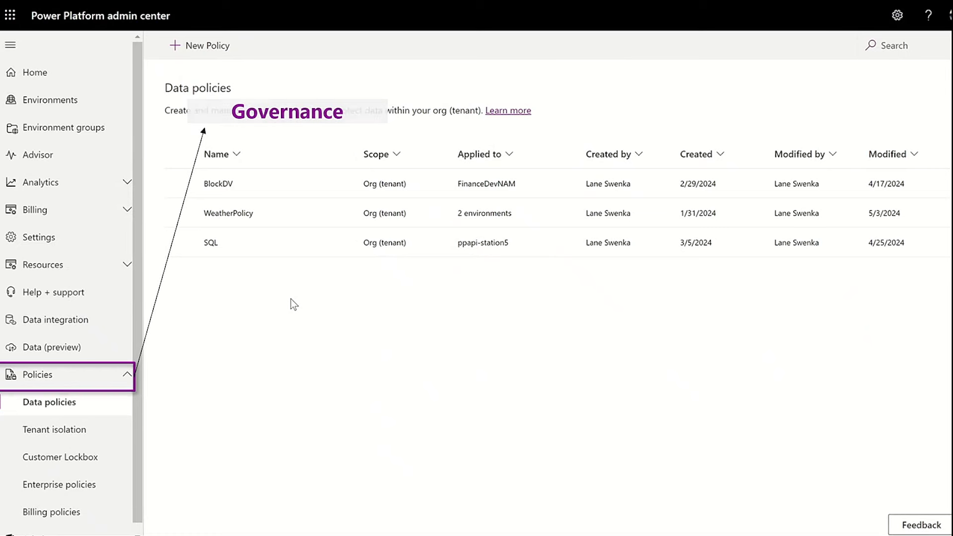
Step: Create a new data policy named "BlockConnectors" and proceed to its prebuilt connectors
{"action": "left_click", "coordinate": [202, 50]}
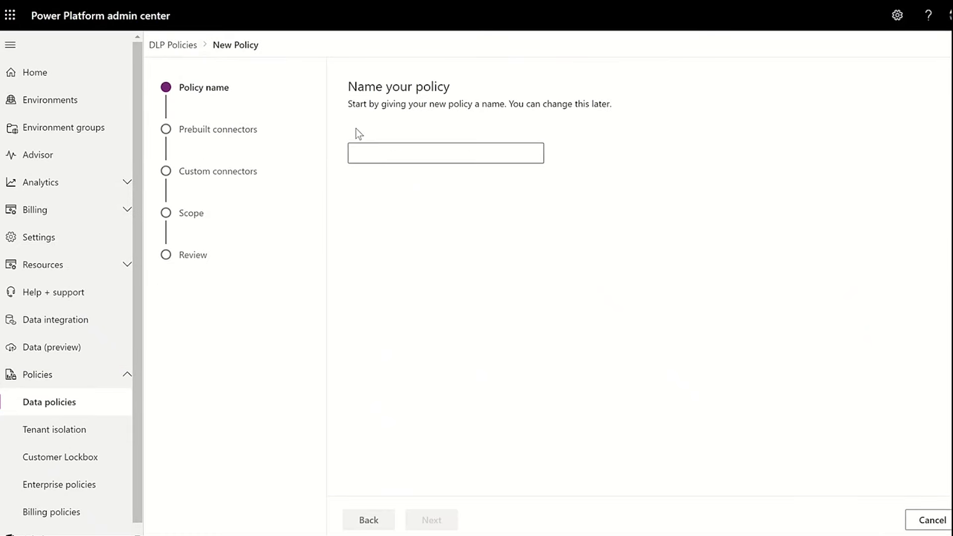
{"action": "left_click", "coordinate": [372, 153]}
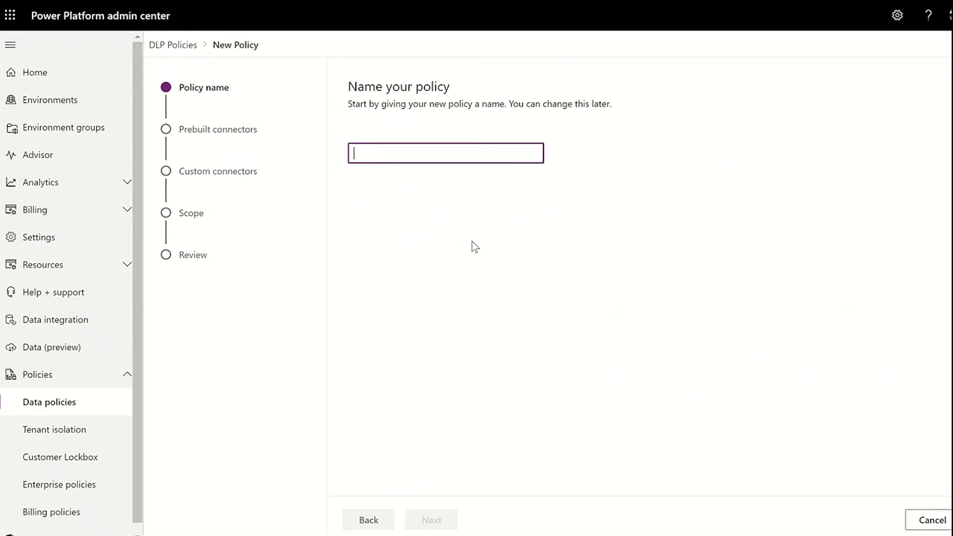
{"action": "type", "text": "Block"}
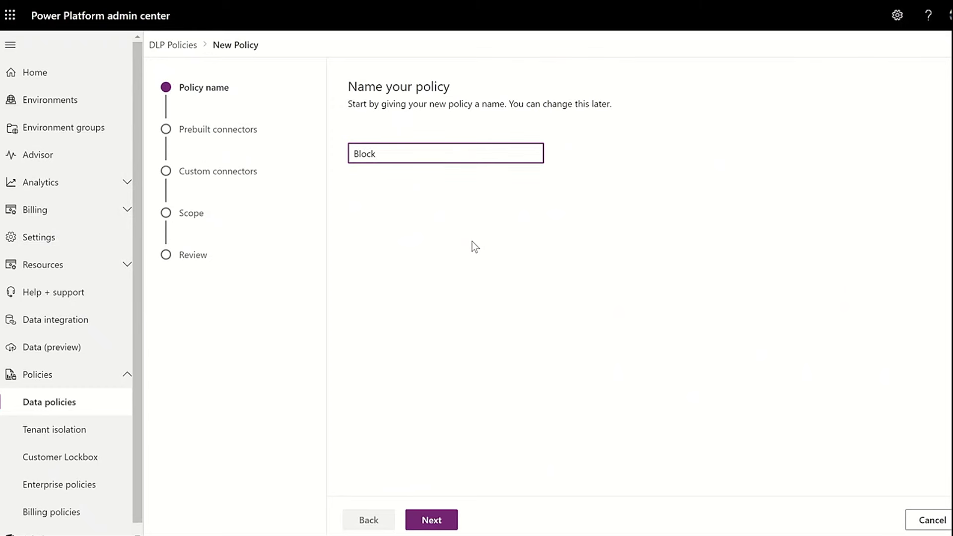
{"action": "type", "text": "Connectors"}
{"action": "left_click", "coordinate": [431, 520]}
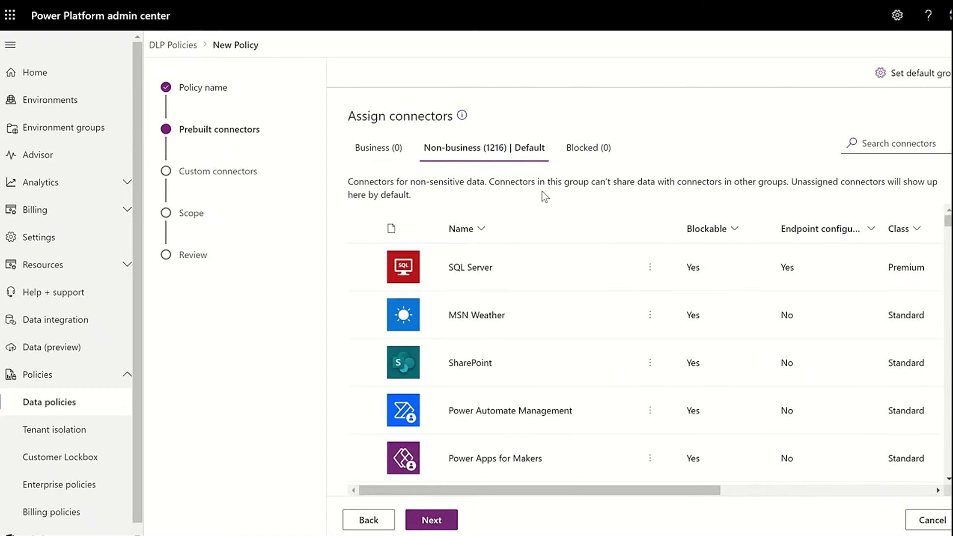
Step: Block the SQL Server, MSN Weather and SharePoint connectors in the data policy
{"action": "left_click", "coordinate": [364, 267]}
{"action": "left_click", "coordinate": [364, 317]}
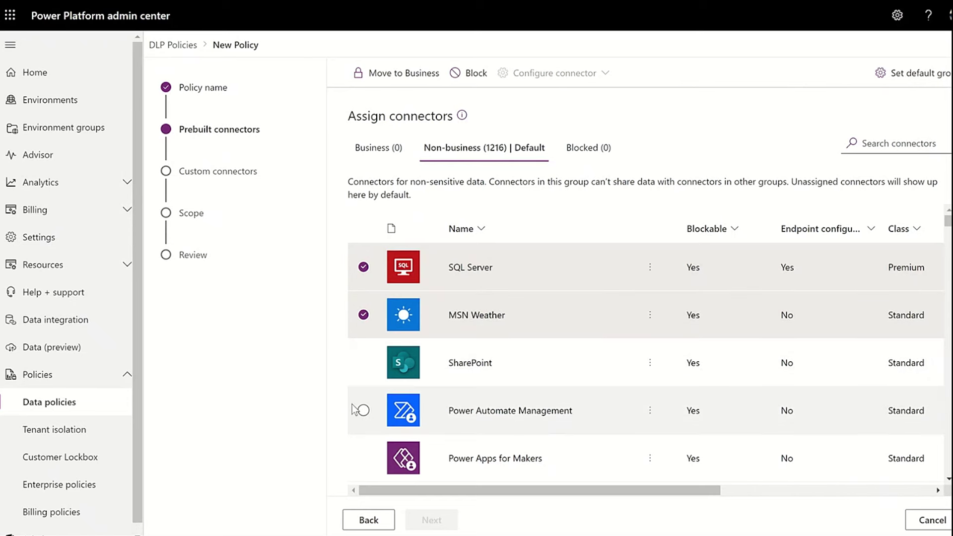
{"action": "left_click", "coordinate": [364, 363]}
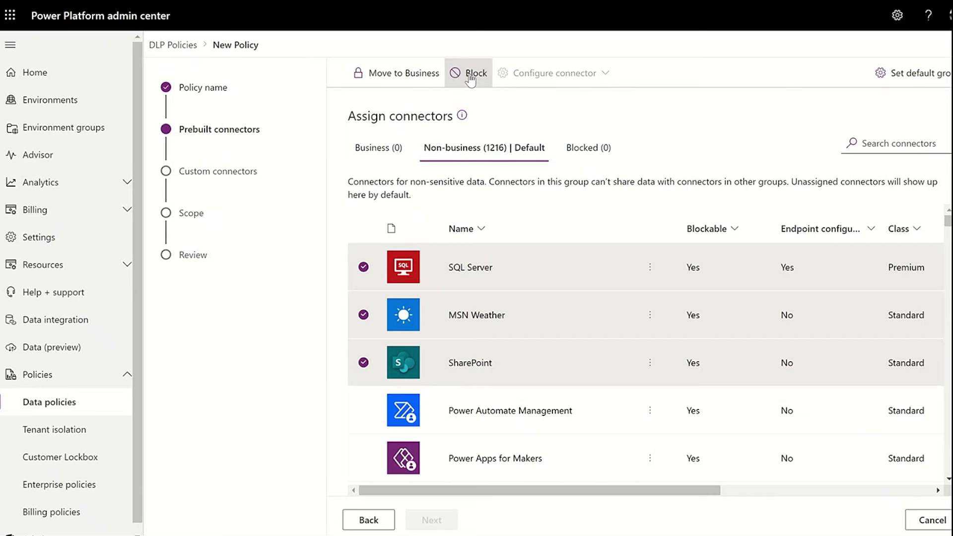
{"action": "left_click", "coordinate": [470, 77]}
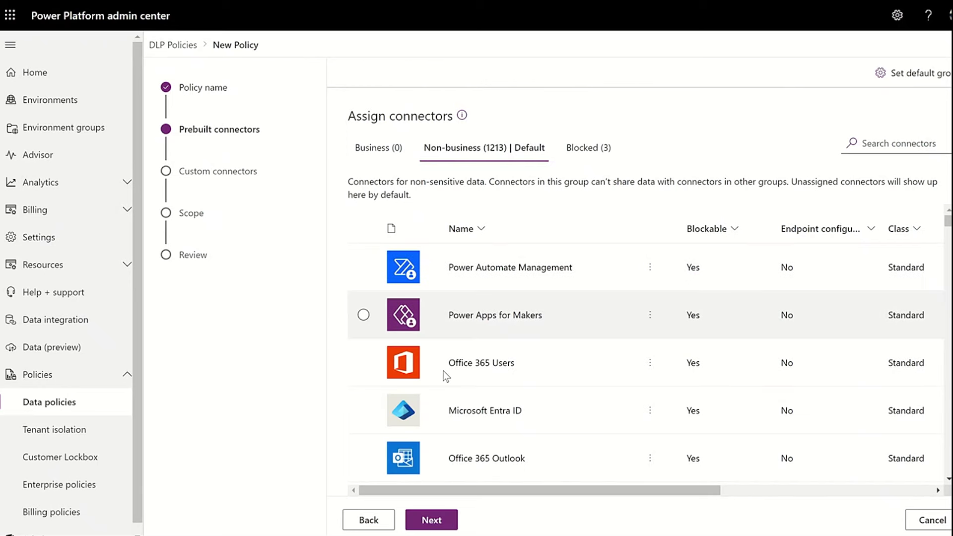
Step: For the Planner connector, disallow the Create a bucket and Delete a task actions, block new connector actions, and save
{"action": "scroll", "coordinate": [442, 377], "scroll_direction": "down", "scroll_amount": 3}
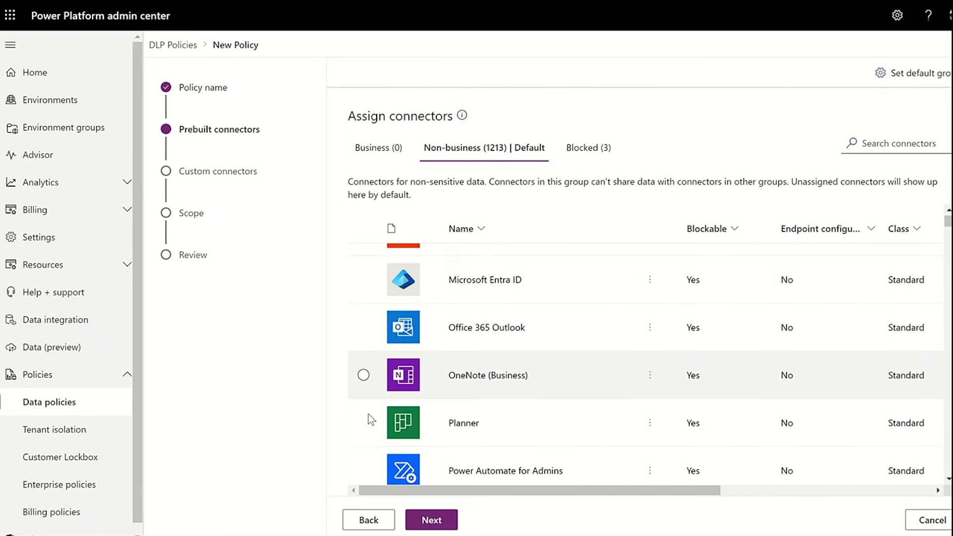
{"action": "left_click", "coordinate": [363, 423]}
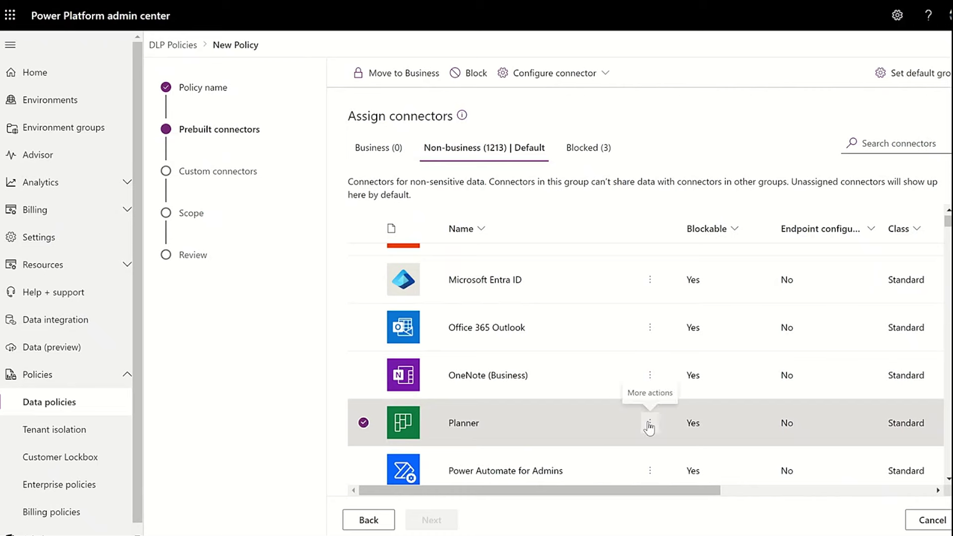
{"action": "left_click", "coordinate": [650, 423]}
{"action": "mouse_move", "coordinate": [645, 493]}
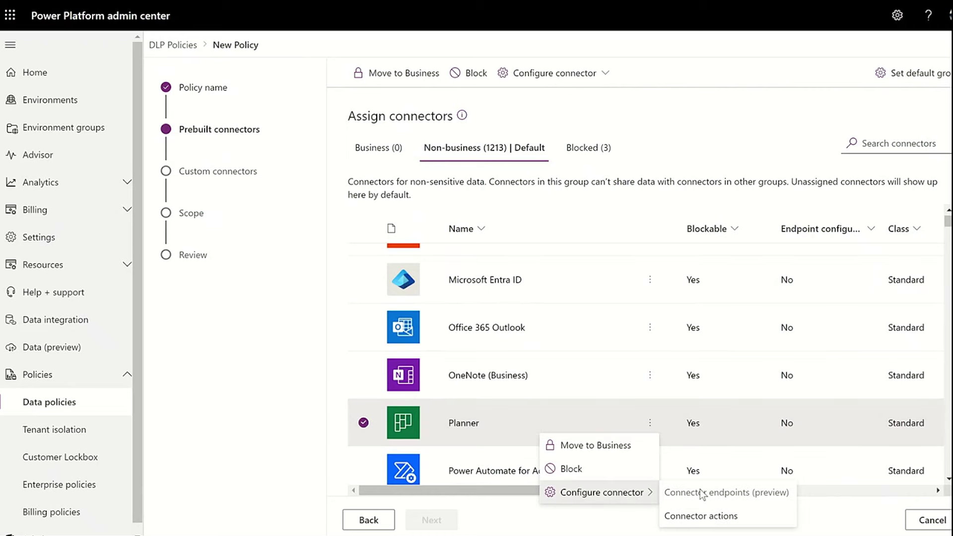
{"action": "left_click", "coordinate": [708, 517]}
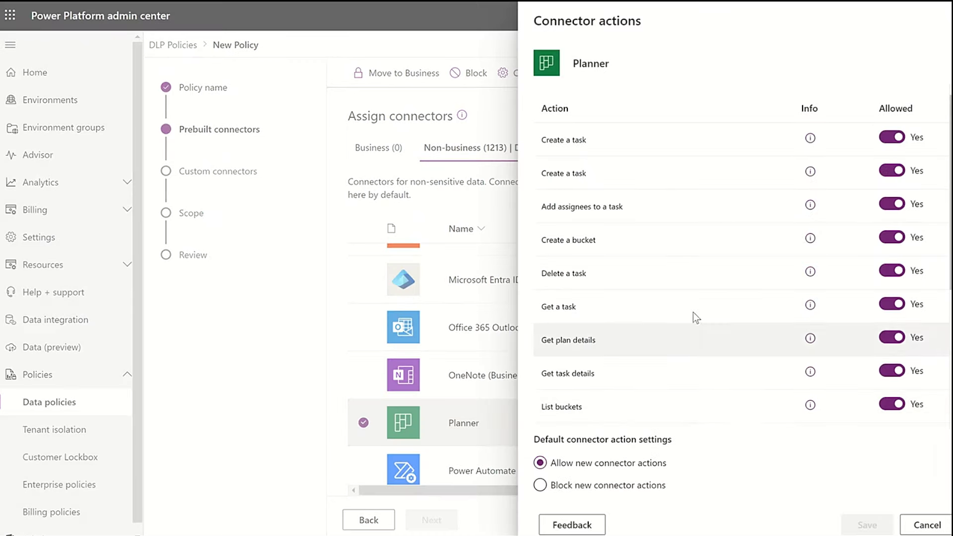
{"action": "left_click", "coordinate": [900, 273]}
{"action": "left_click", "coordinate": [894, 238]}
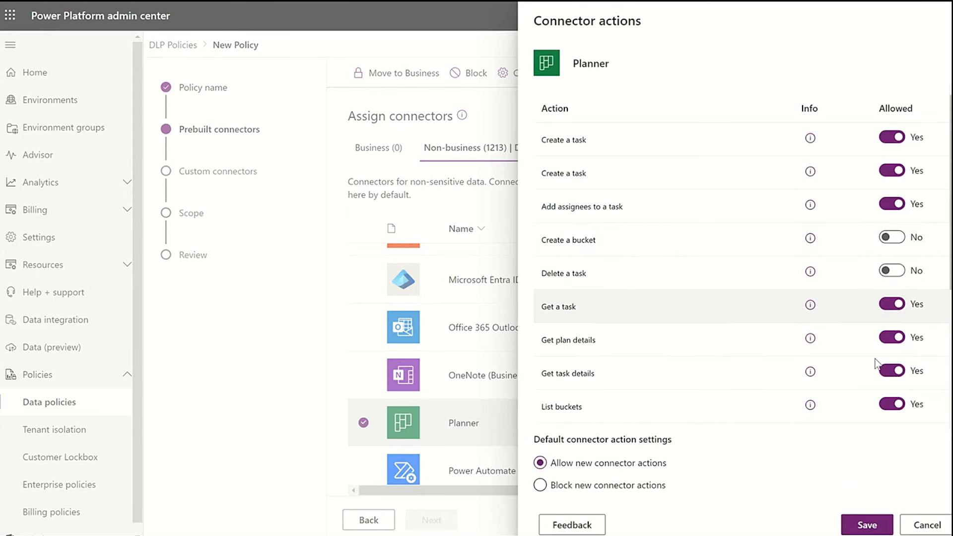
{"action": "left_click", "coordinate": [609, 492]}
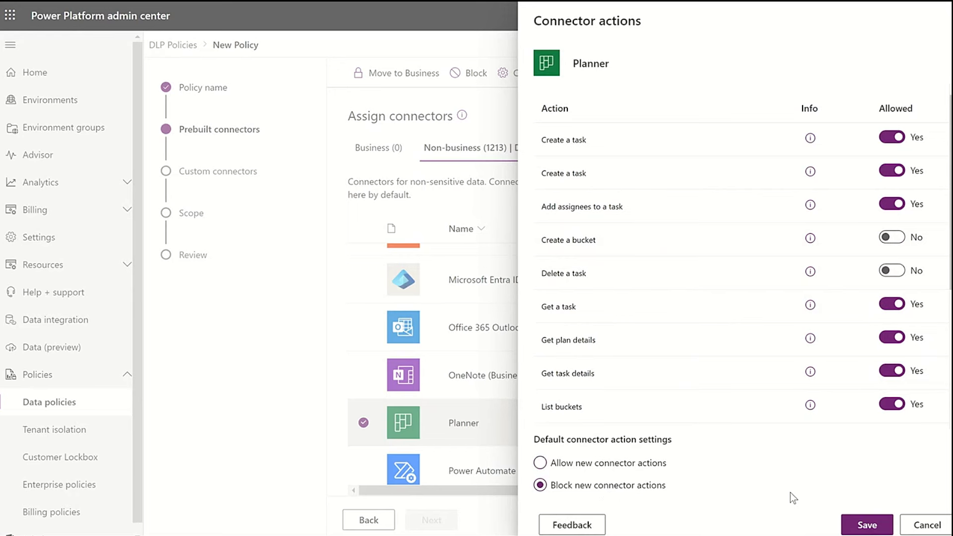
{"action": "left_click", "coordinate": [862, 523]}
Step: Leave the custom connectors at their defaults and set the policy scope to Add multiple environments
{"action": "left_click", "coordinate": [429, 519]}
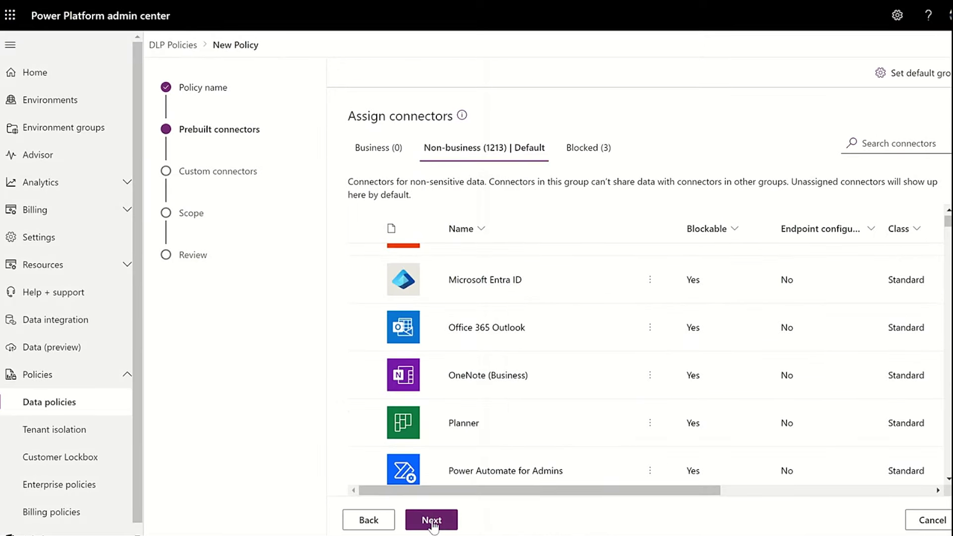
{"action": "left_click", "coordinate": [431, 520]}
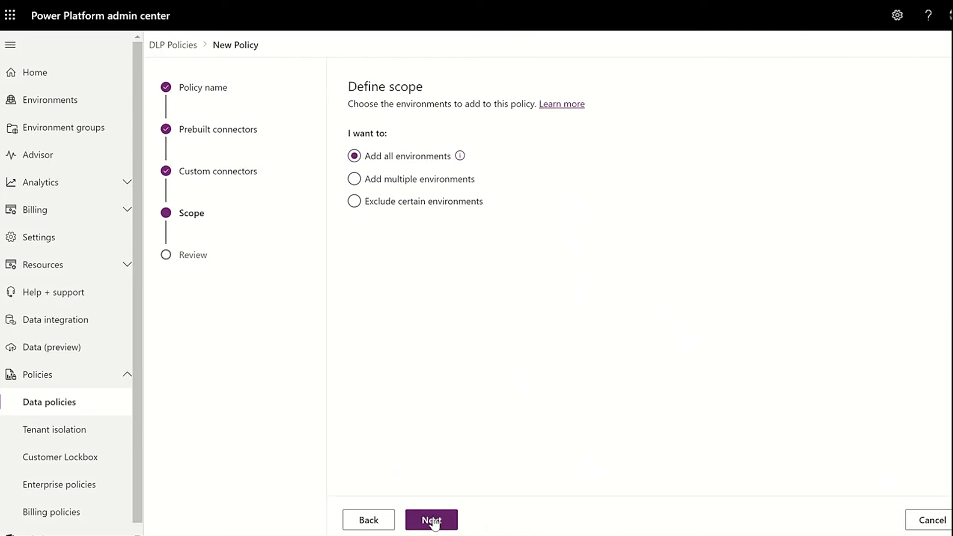
{"action": "left_click", "coordinate": [385, 180]}
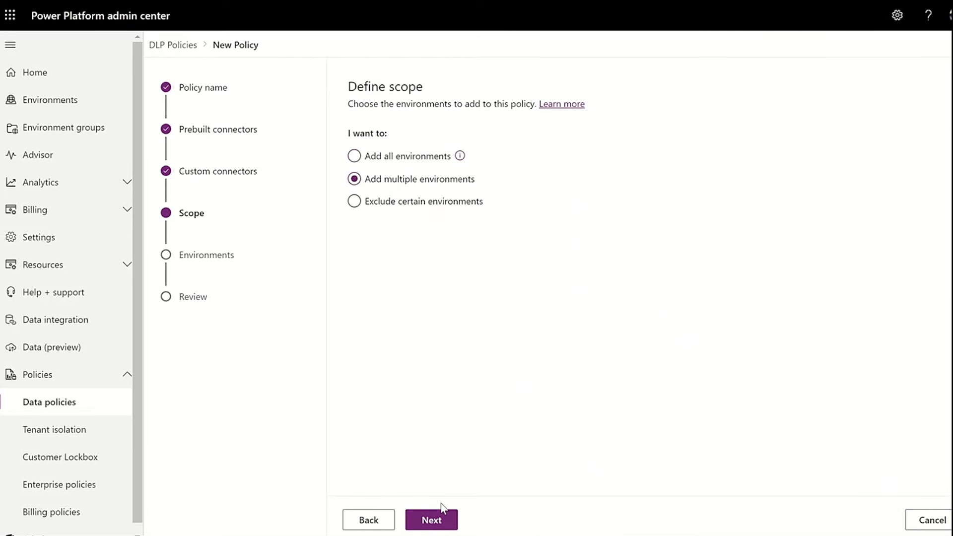
{"action": "left_click", "coordinate": [433, 519]}
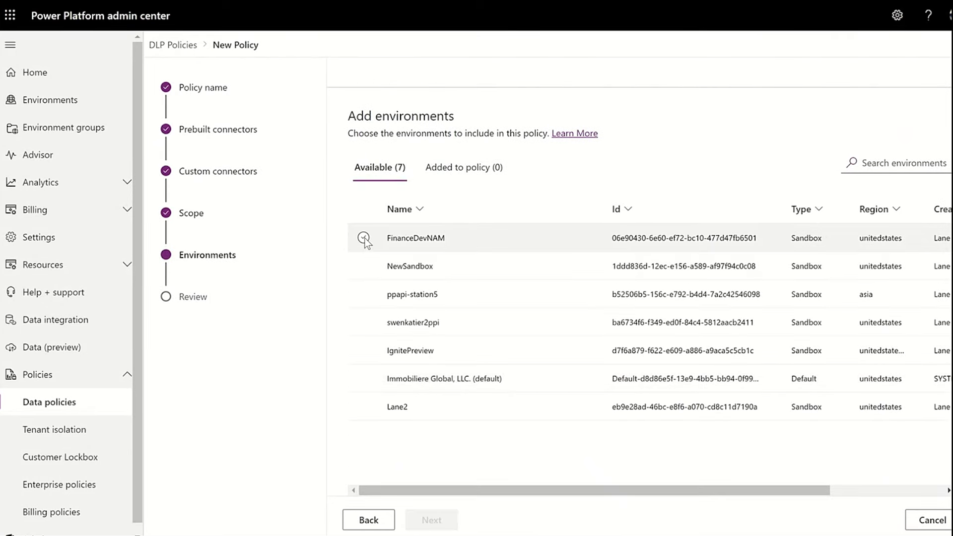
Step: Add the FinanceDevNAM, NewSandbox and ppapi-station5 environments to the policy and create it
{"action": "left_click", "coordinate": [363, 238]}
{"action": "left_click", "coordinate": [364, 267]}
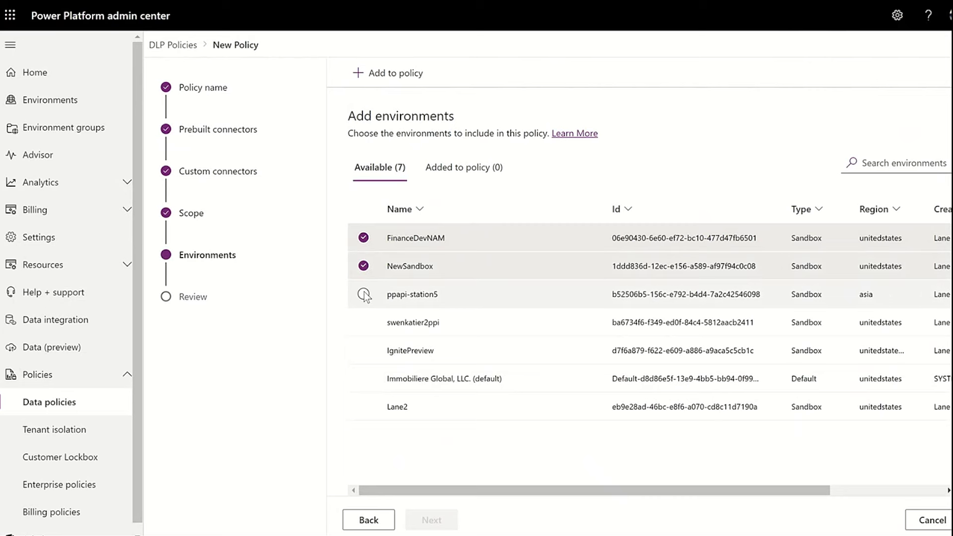
{"action": "left_click", "coordinate": [364, 294]}
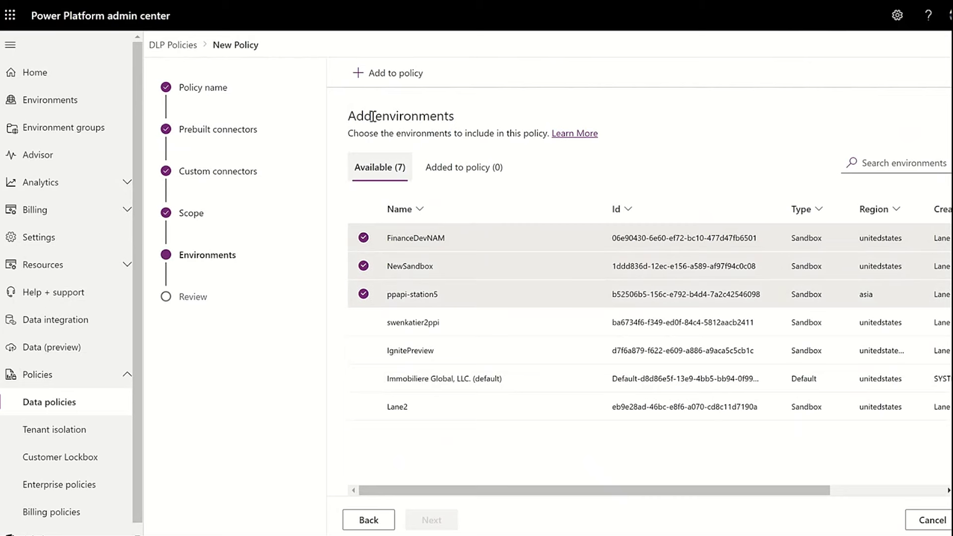
{"action": "left_click", "coordinate": [387, 75]}
{"action": "left_click", "coordinate": [458, 169]}
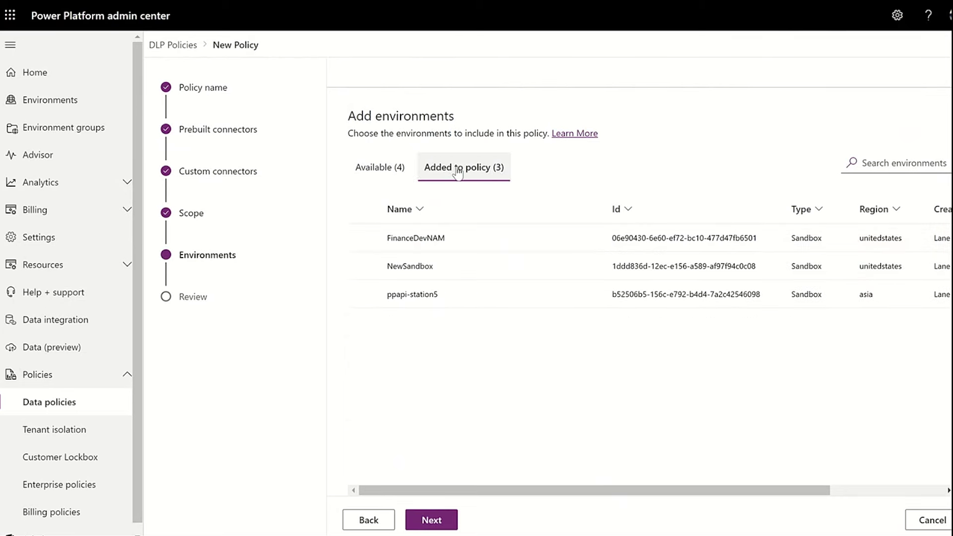
{"action": "left_click", "coordinate": [437, 521]}
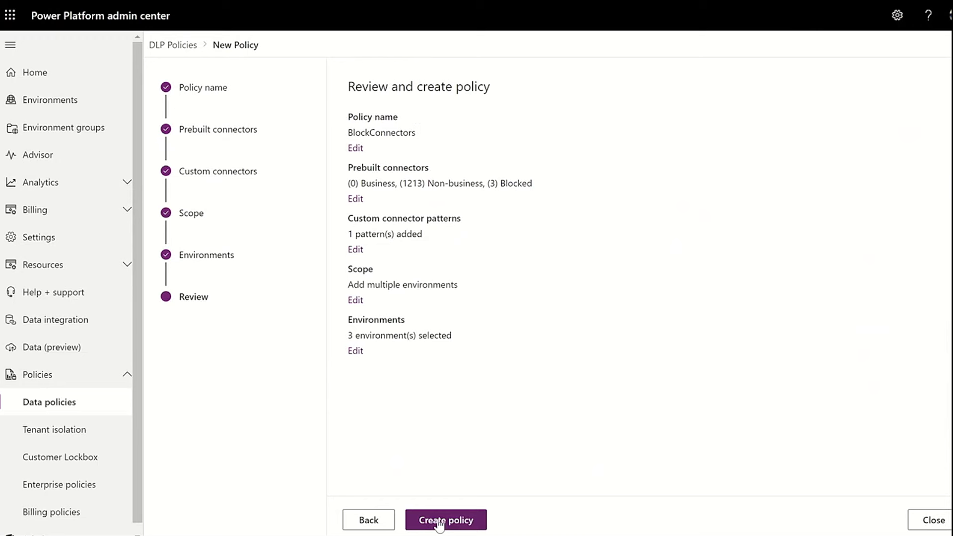
{"action": "left_click", "coordinate": [439, 521]}
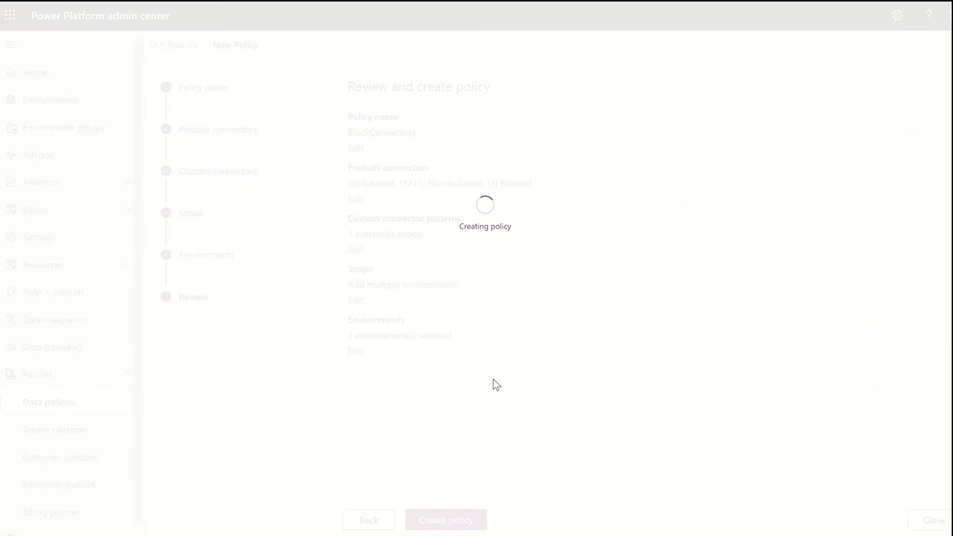
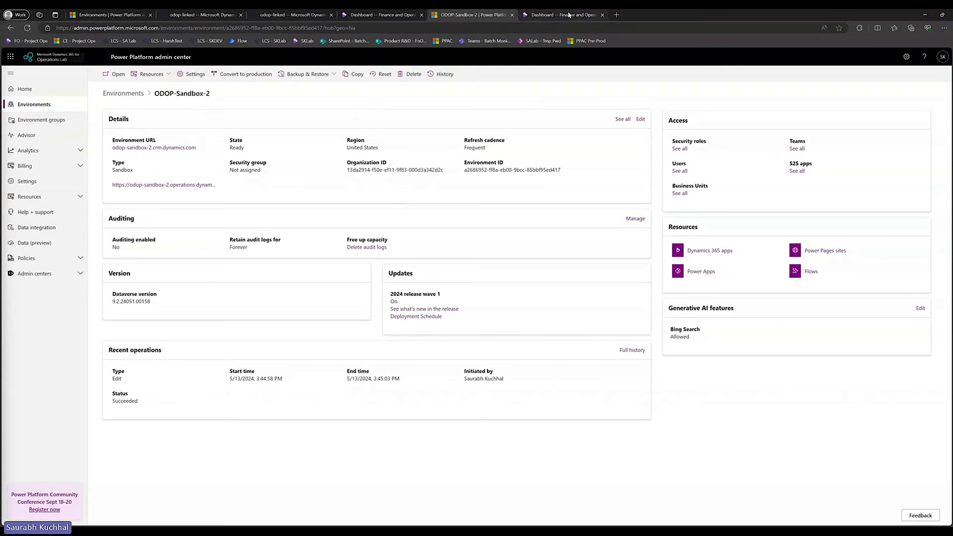
Step: Switch to the Finance and Operations dashboard of ODOP-Sandbox-2 and check its available companies
{"action": "left_click", "coordinate": [567, 17]}
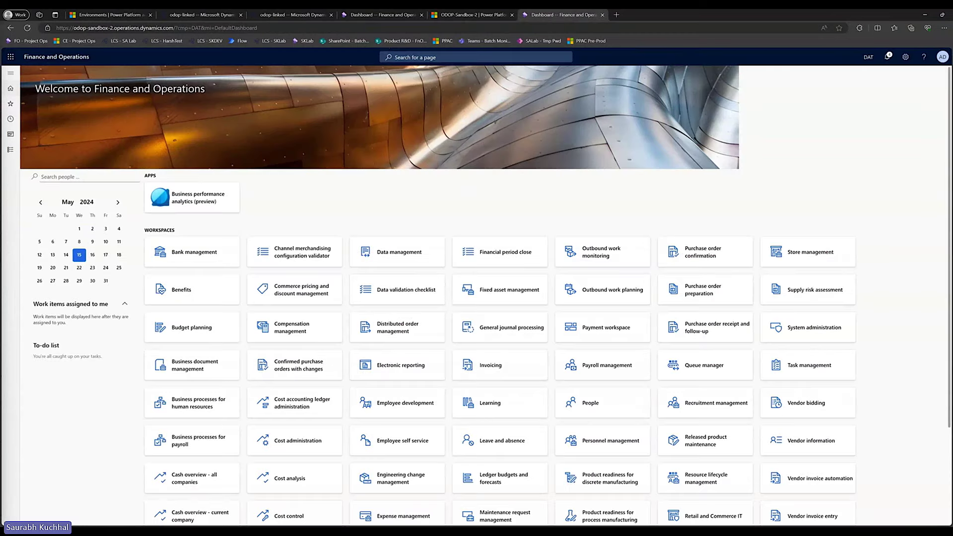
{"action": "left_click", "coordinate": [870, 58]}
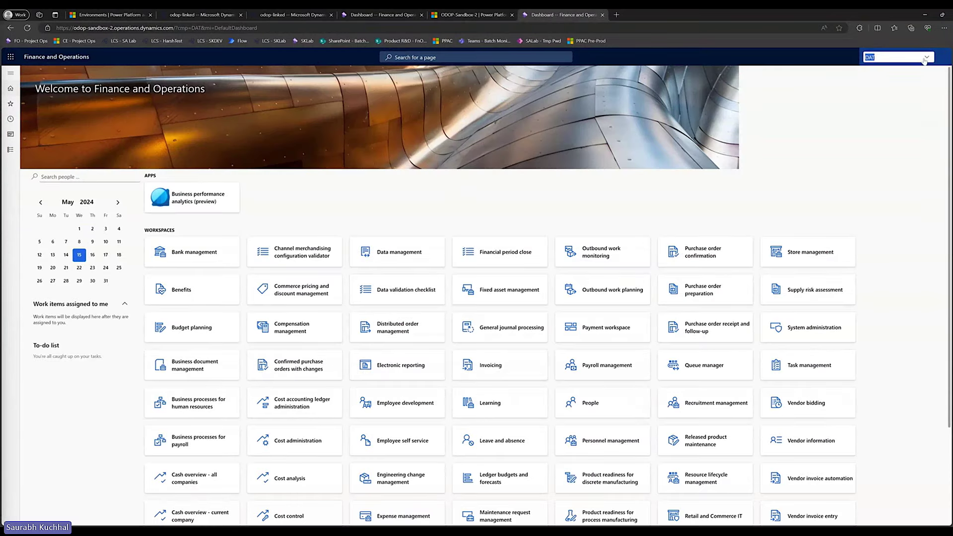
{"action": "left_click", "coordinate": [924, 58]}
{"action": "left_click", "coordinate": [849, 168]}
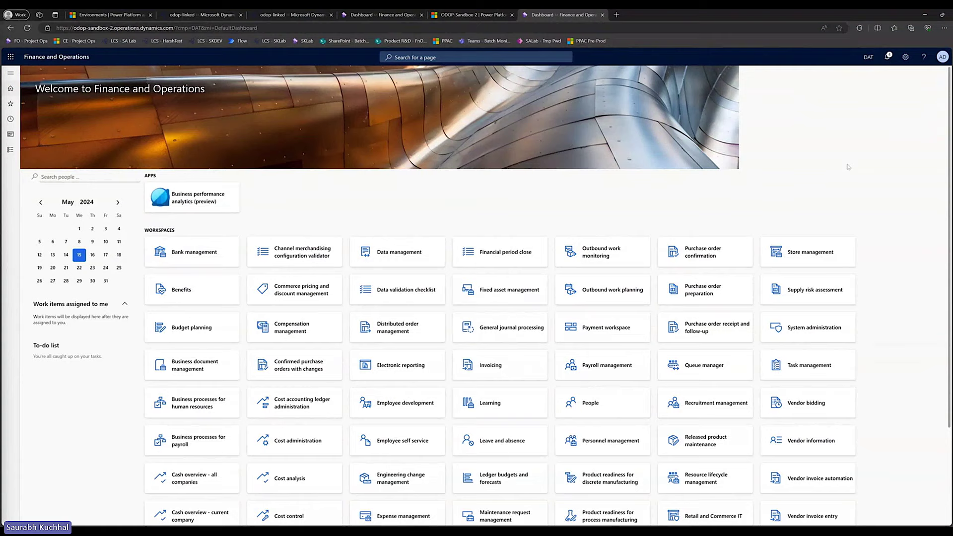
Step: View the About information with the installed product and platform versions of ODOP-Sandbox-2, and close it
{"action": "left_click", "coordinate": [924, 63]}
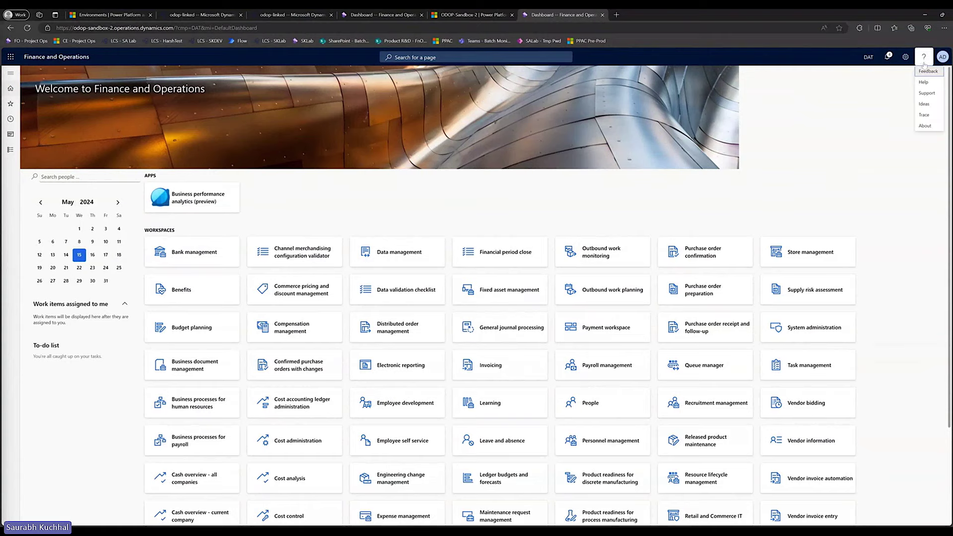
{"action": "left_click", "coordinate": [925, 125]}
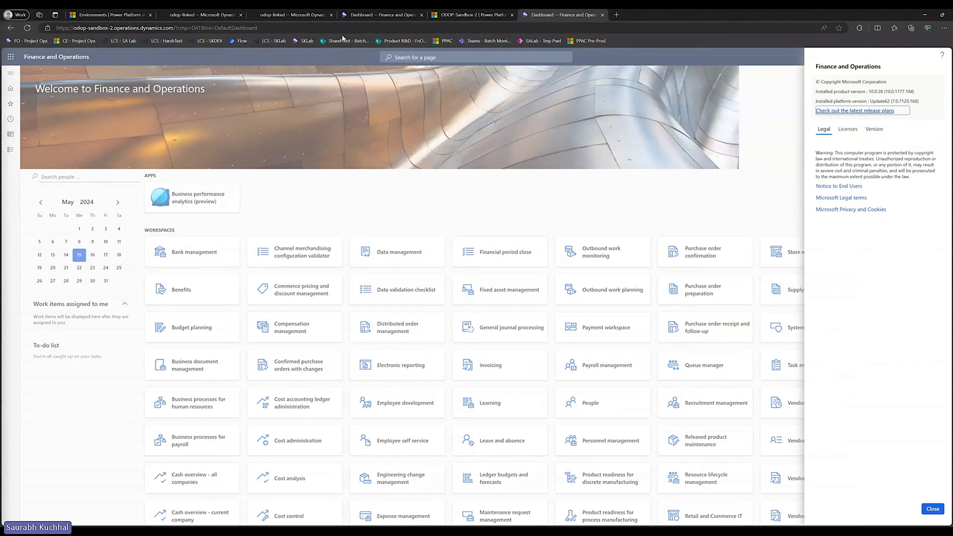
{"action": "left_click", "coordinate": [933, 509]}
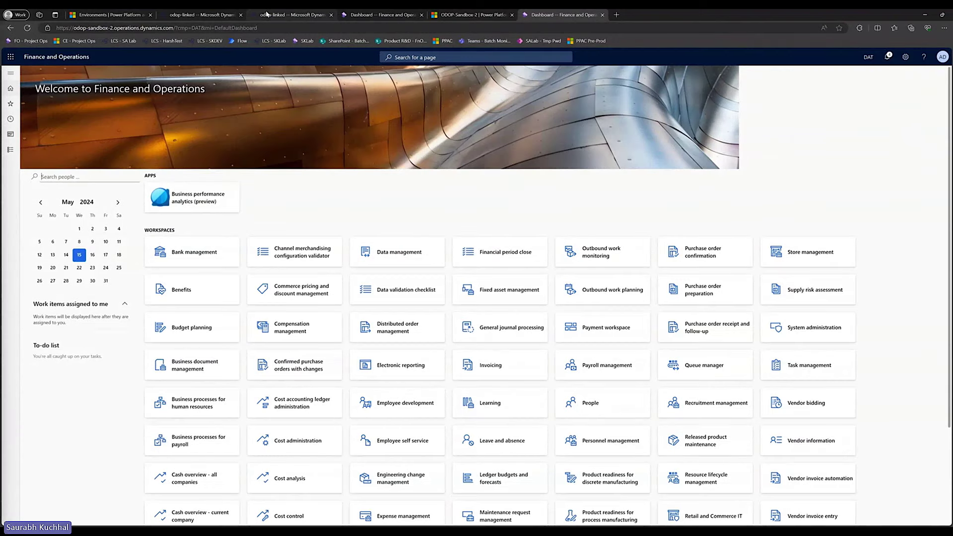
Step: Review the odop-linked environment details in Lifecycle Services and the version information in its Finance and Operations app
{"action": "left_click", "coordinate": [268, 15]}
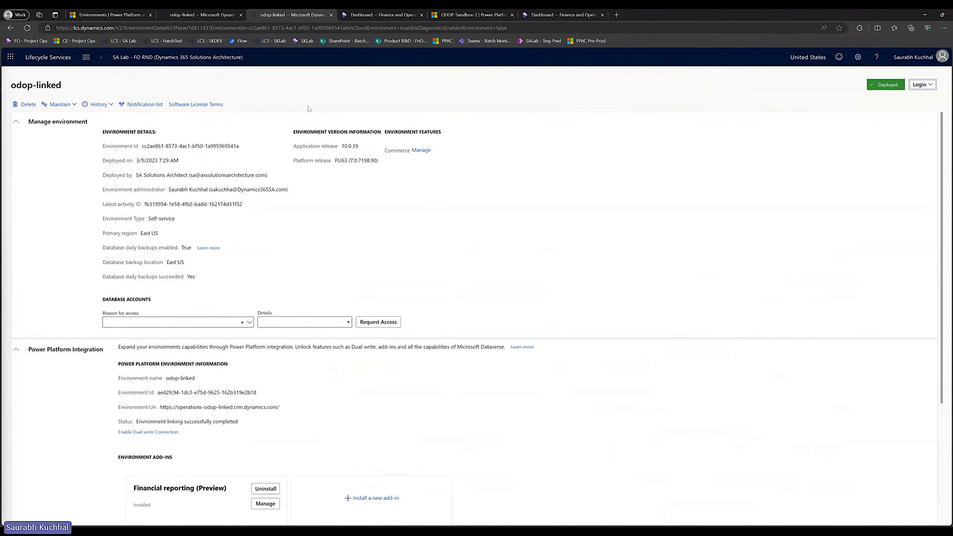
{"action": "left_click", "coordinate": [376, 14]}
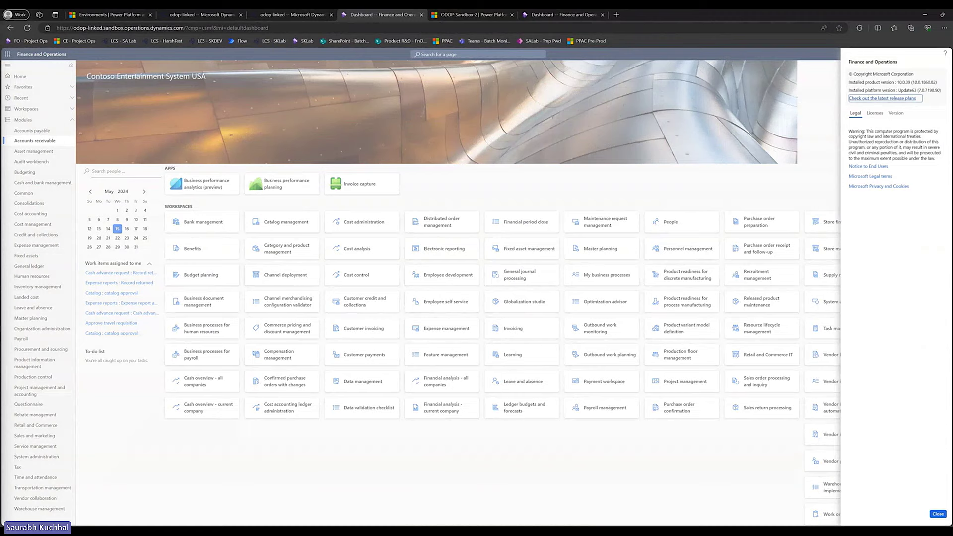
{"action": "left_click", "coordinate": [938, 514]}
Step: View the All customers list in Accounts receivable and return to the home dashboard
{"action": "left_click", "coordinate": [35, 141]}
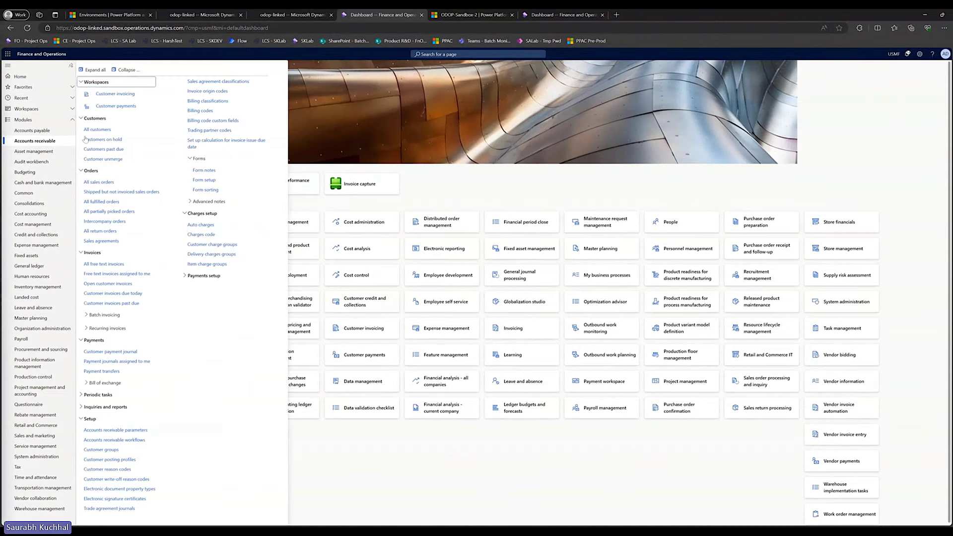
{"action": "left_click", "coordinate": [263, 145]}
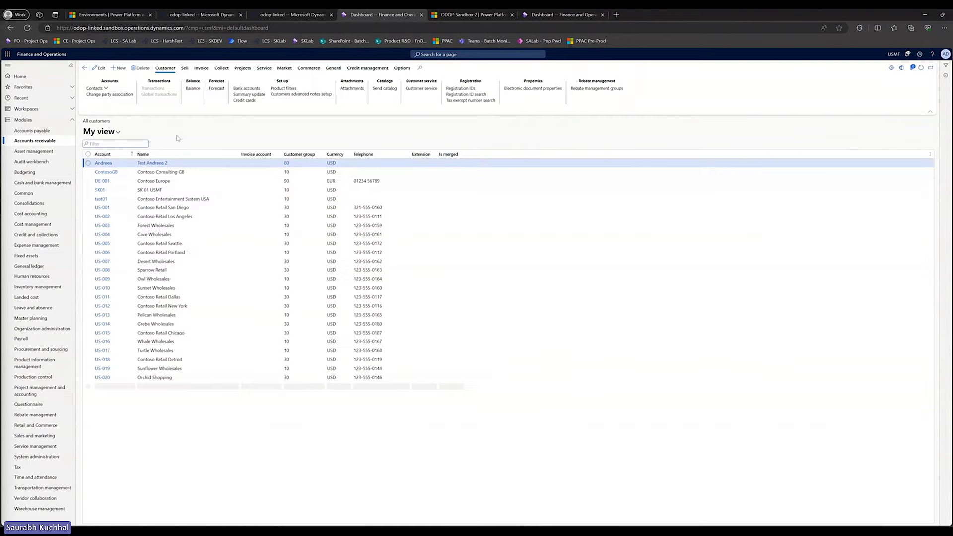
{"action": "left_click", "coordinate": [46, 77]}
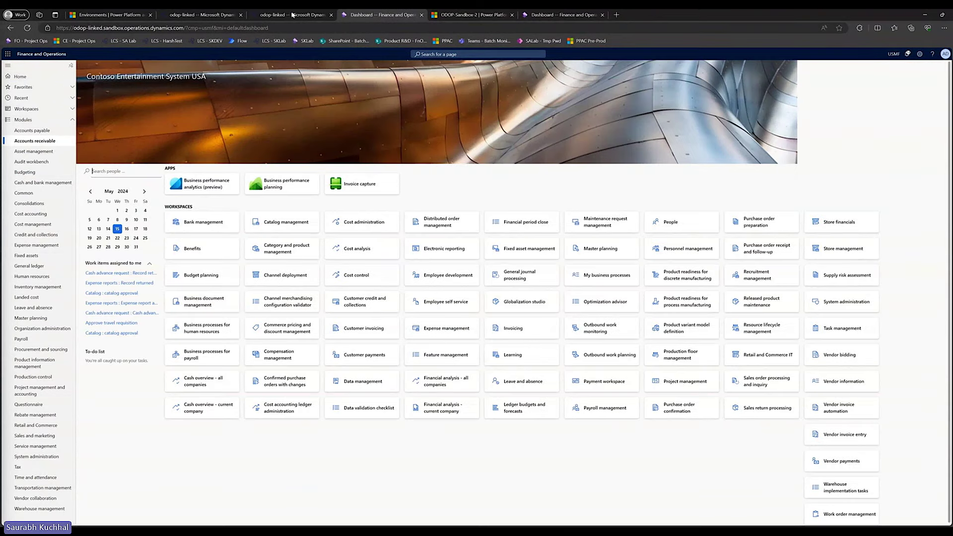
Step: Copy the Power Platform environment name odop-linked from the Power Platform Integration details in Lifecycle Services
{"action": "left_click", "coordinate": [127, 15]}
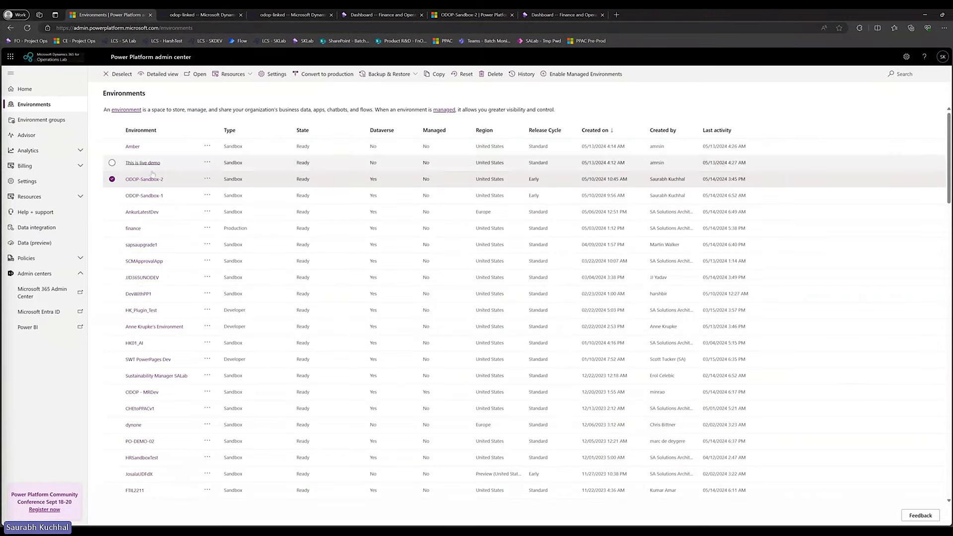
{"action": "left_click", "coordinate": [213, 12]}
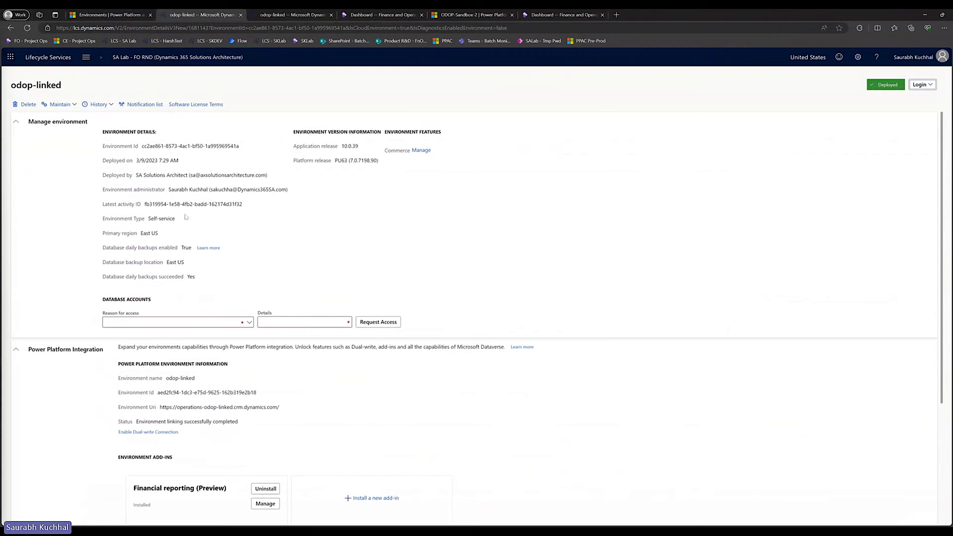
{"action": "scroll", "coordinate": [477, 318], "scroll_direction": "down", "scroll_amount": 1}
{"action": "scroll", "coordinate": [476, 318], "scroll_direction": "down", "scroll_amount": 3}
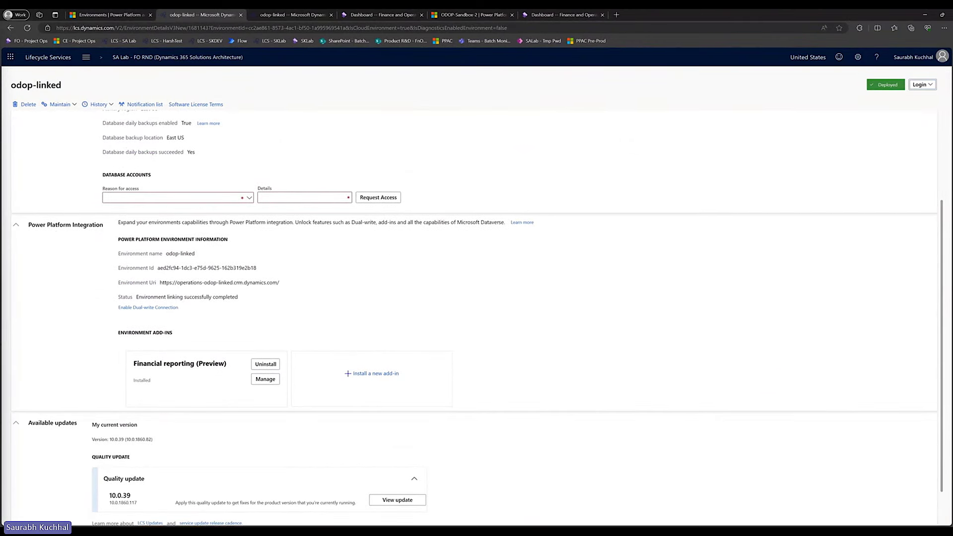
{"action": "left_click_drag", "start_coordinate": [198, 256], "coordinate": [167, 256]}
{"action": "key", "text": "ctrl+c"}
Step: Switch to the Power Platform admin center and search its environments for odop-linked
{"action": "left_click", "coordinate": [109, 15]}
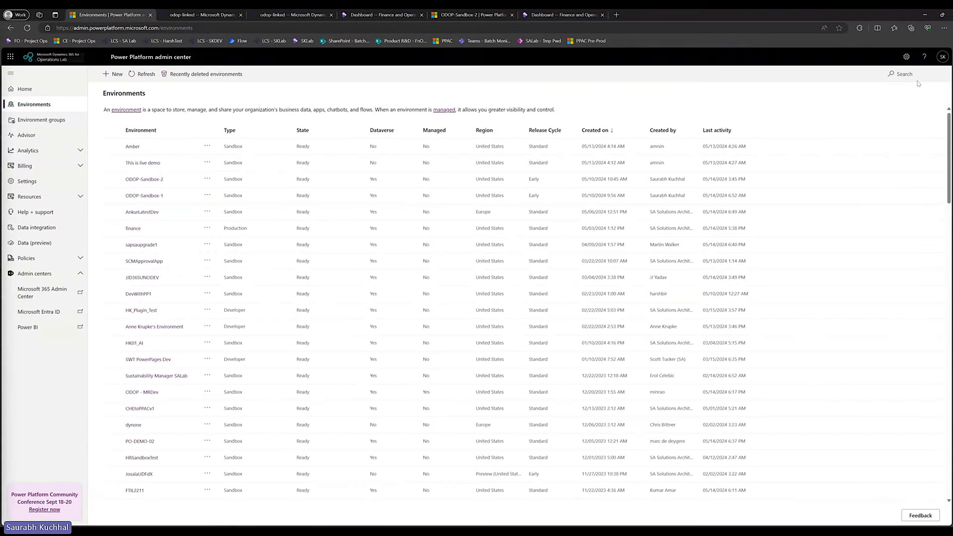
{"action": "left_click", "coordinate": [908, 74]}
{"action": "key", "text": "ctrl+v"}
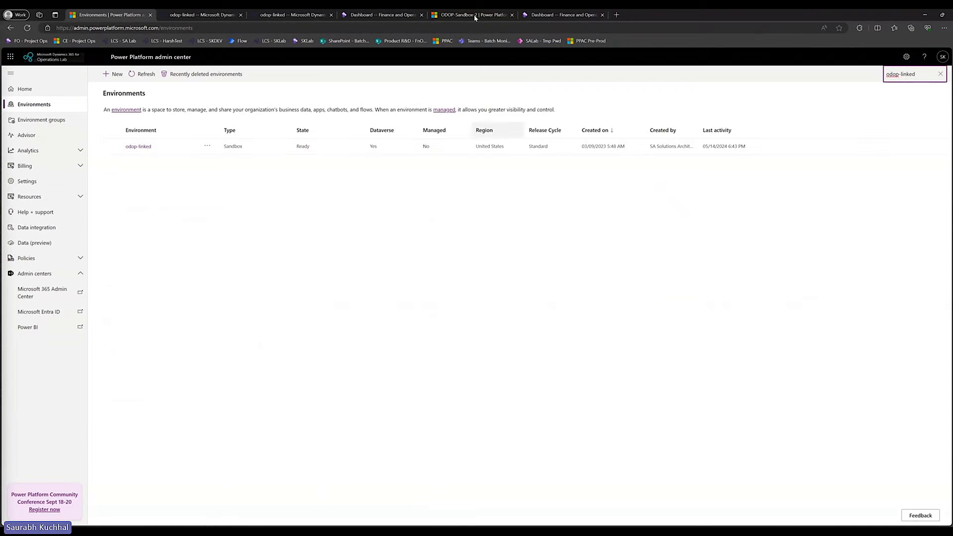
Step: Check the ODOP-Sandbox-2 environment details, and open the details page of the odop-linked environment
{"action": "left_click", "coordinate": [458, 15]}
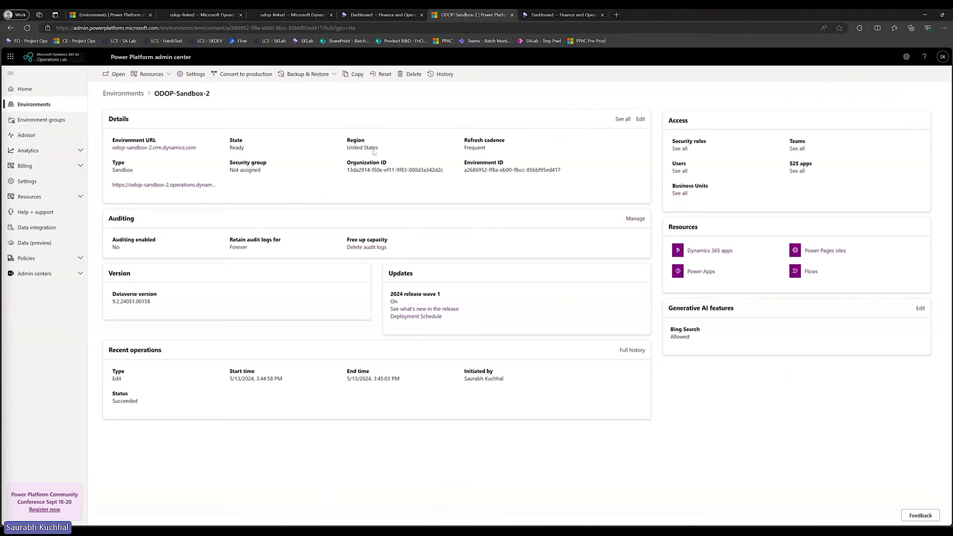
{"action": "left_click", "coordinate": [128, 15]}
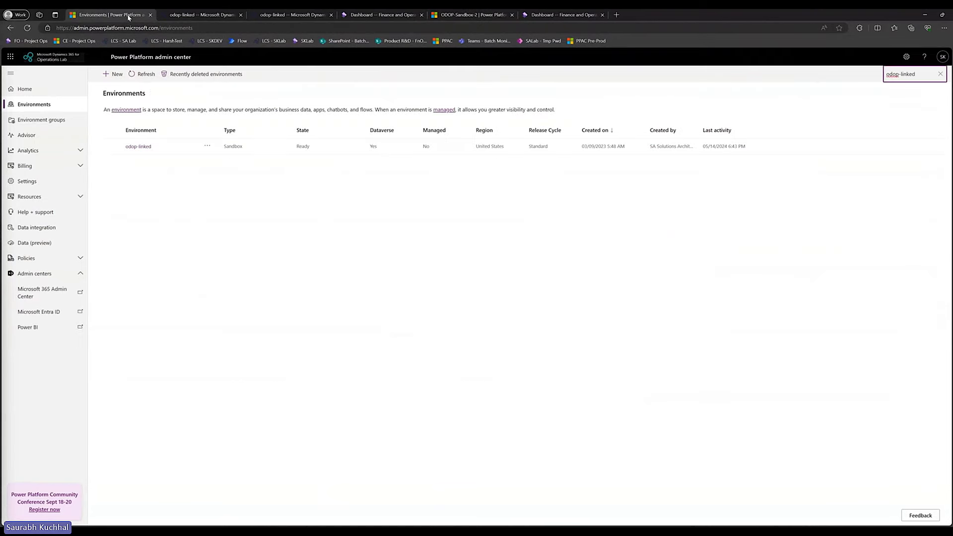
{"action": "left_click", "coordinate": [148, 147]}
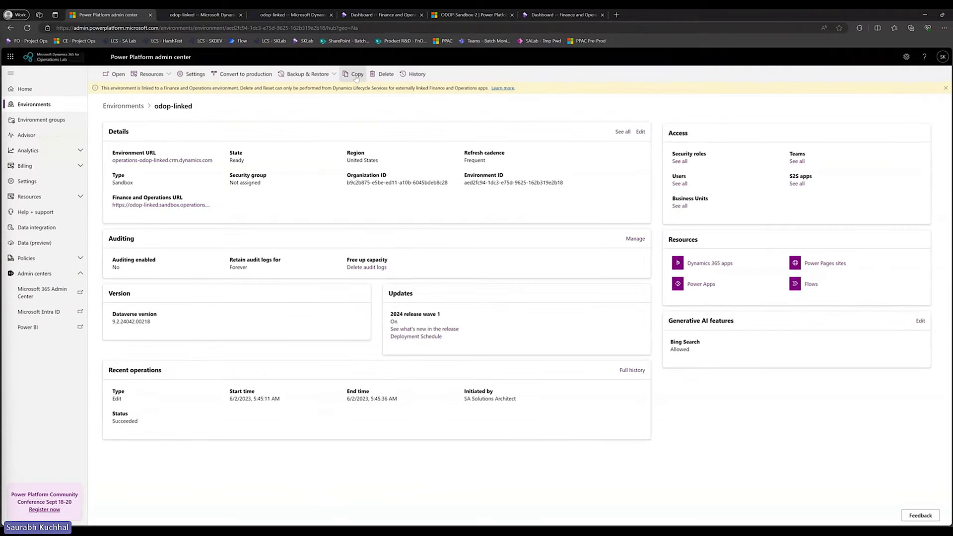
Step: Copy everything from the odop-linked environment over the target environment ODOP-Sandbox-2 and confirm the overwrite
{"action": "left_click", "coordinate": [356, 75]}
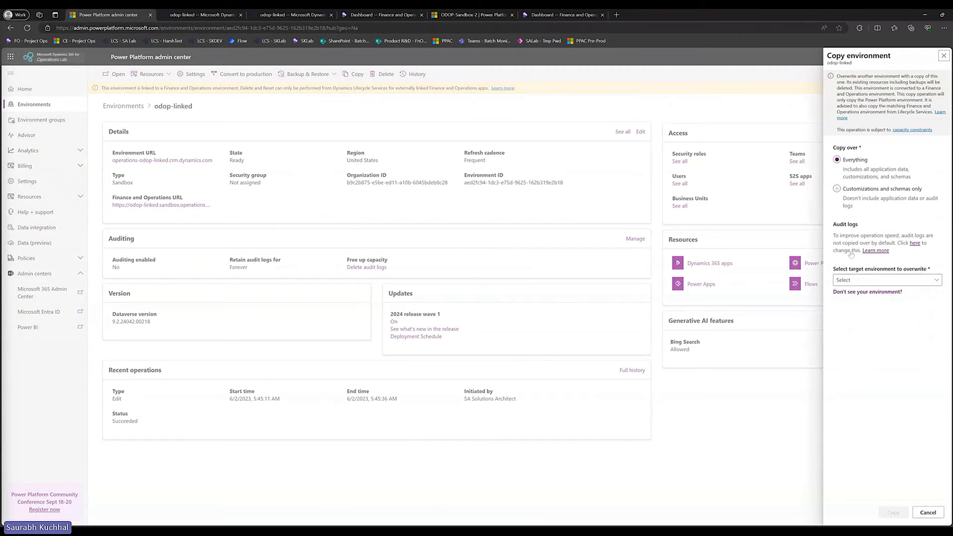
{"action": "left_click", "coordinate": [863, 284]}
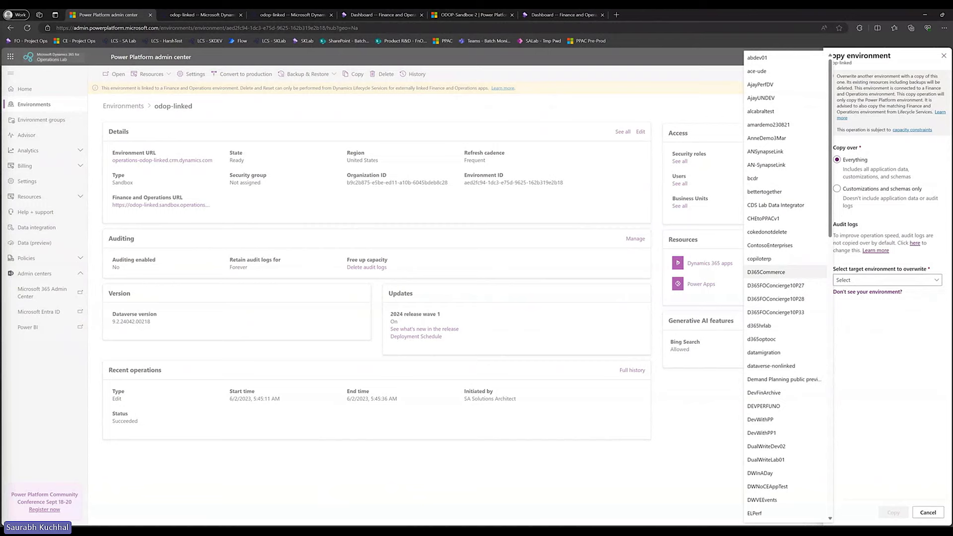
{"action": "scroll", "coordinate": [792, 334], "scroll_direction": "down", "scroll_amount": 12}
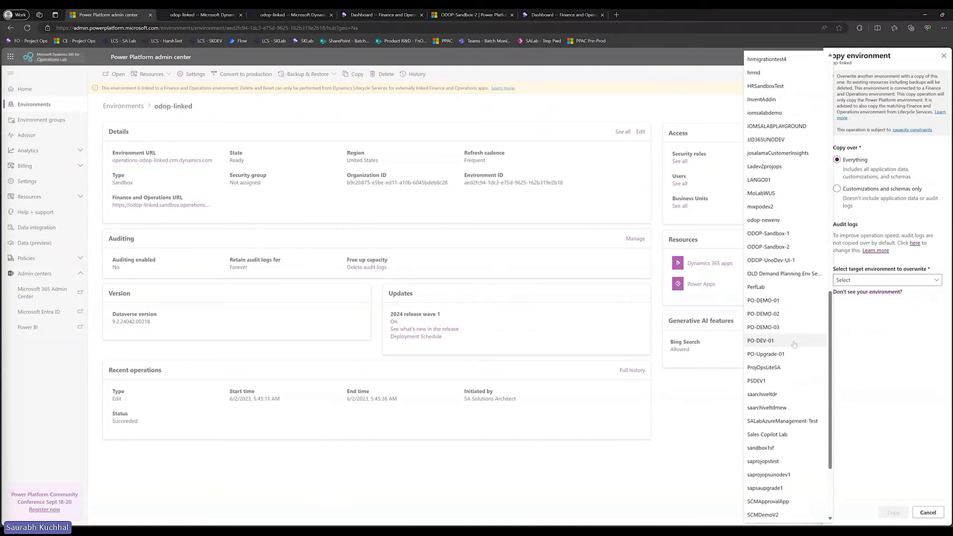
{"action": "left_click", "coordinate": [769, 225]}
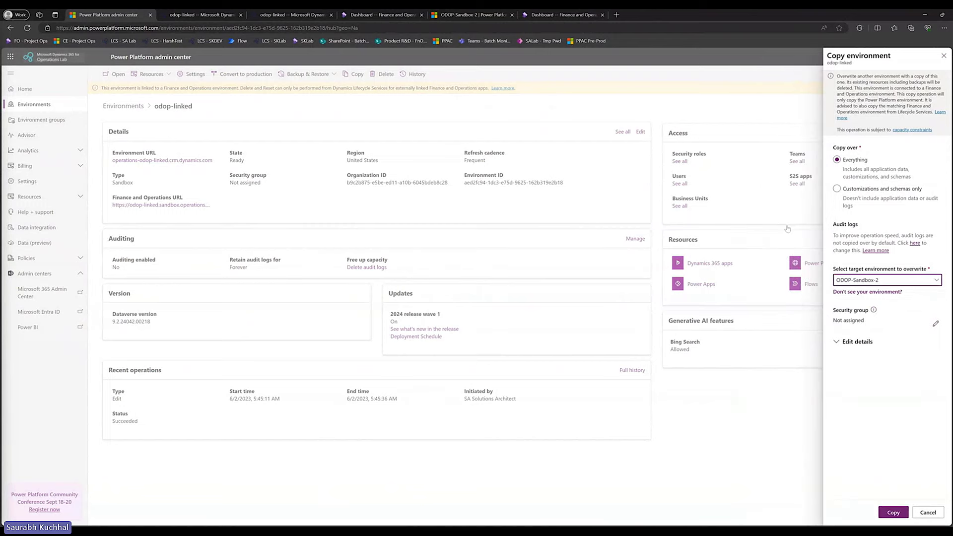
{"action": "left_click", "coordinate": [894, 513]}
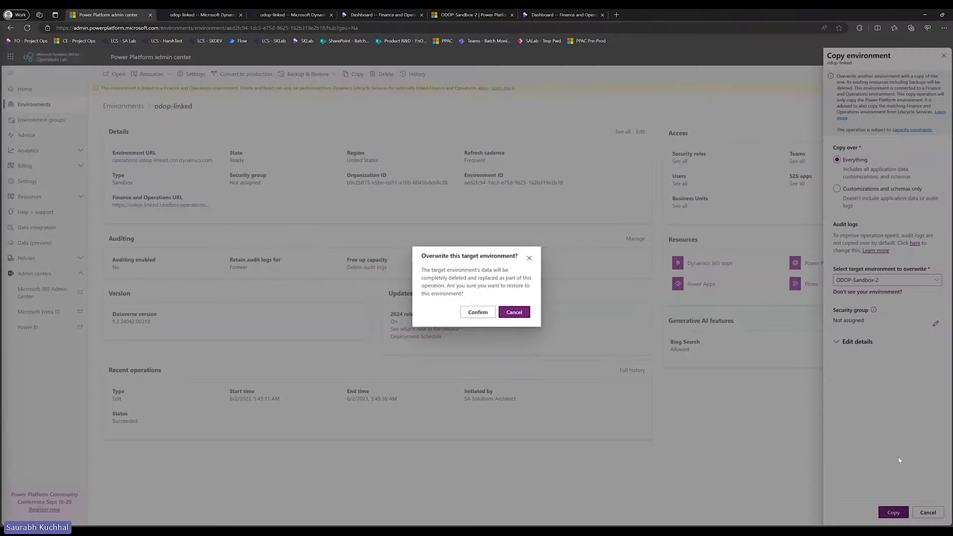
{"action": "left_click", "coordinate": [478, 312]}
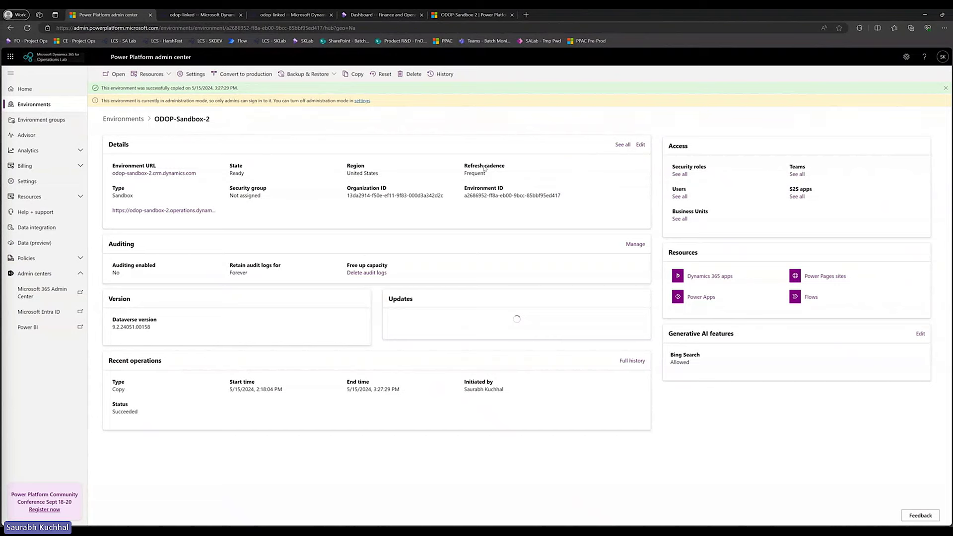
Step: Open the Finance and Operations app of ODOP-Sandbox-2 and review its product and platform version information
{"action": "left_click", "coordinate": [168, 210]}
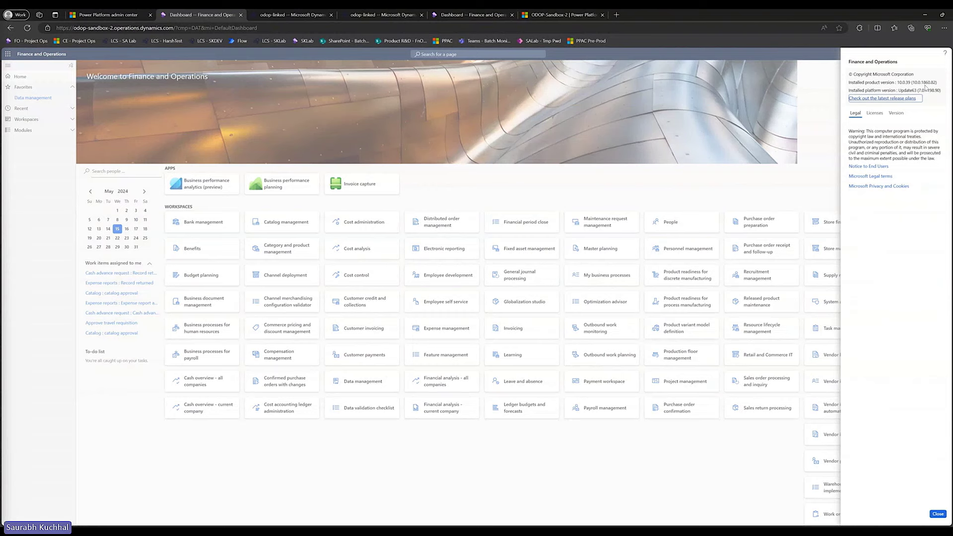
{"action": "left_click", "coordinate": [938, 514]}
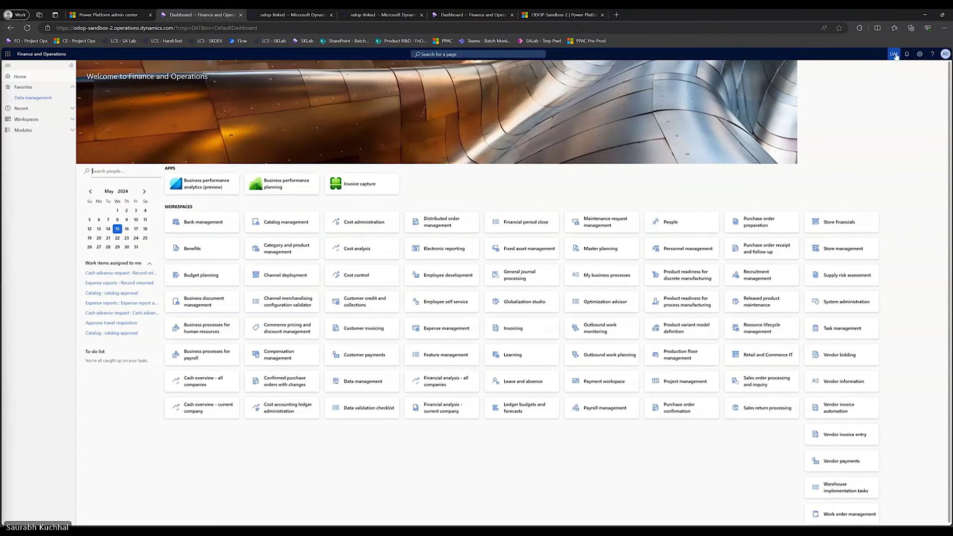
Step: Switch the active company in Finance and Operations to USMF
{"action": "left_click", "coordinate": [895, 54]}
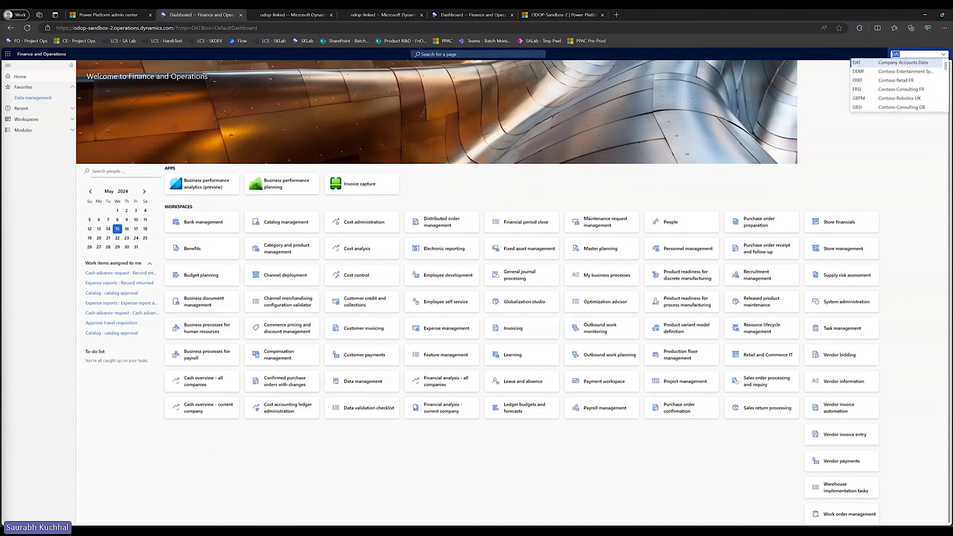
{"action": "left_click", "coordinate": [896, 63]}
{"action": "type", "text": "USMF"}
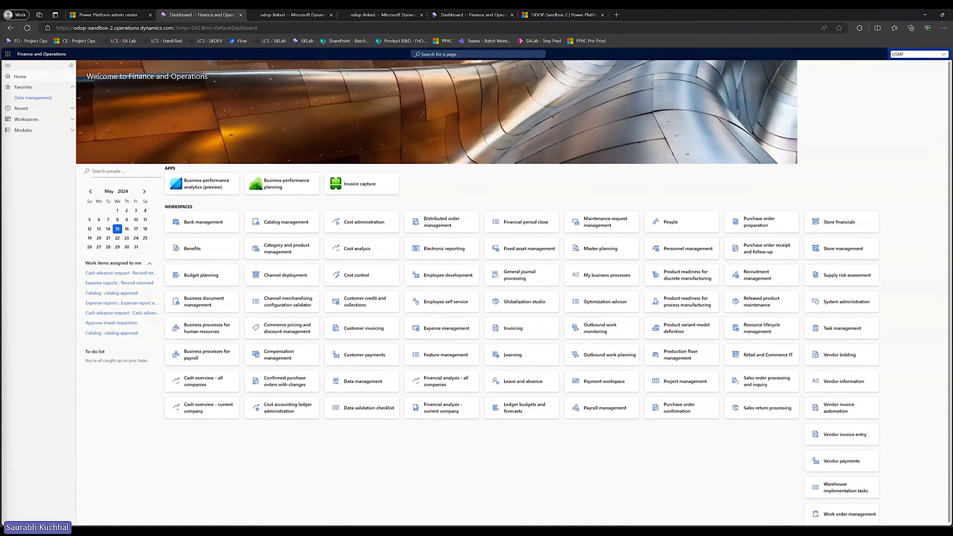
{"action": "key", "text": "Return"}
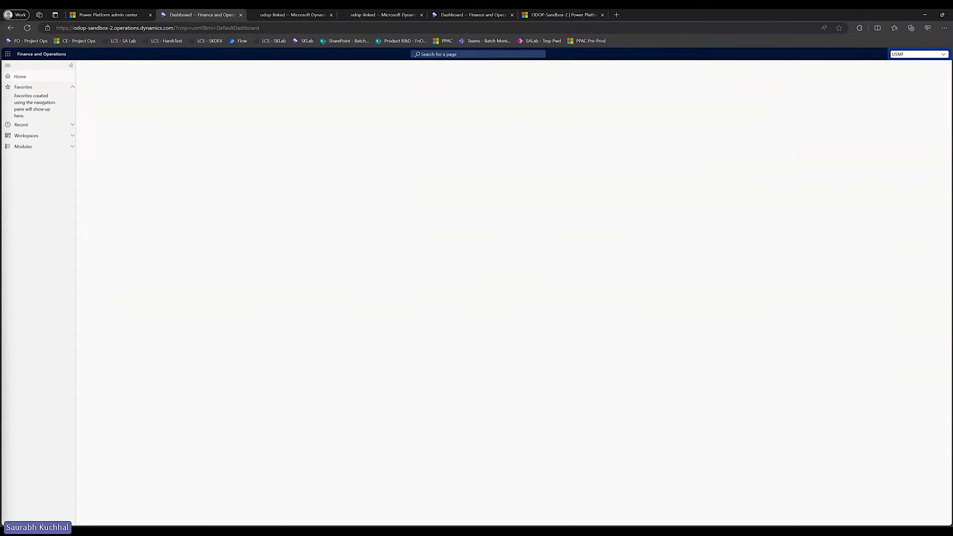
Step: Open the All sales orders list in the Accounts receivable module
{"action": "left_click", "coordinate": [52, 130]}
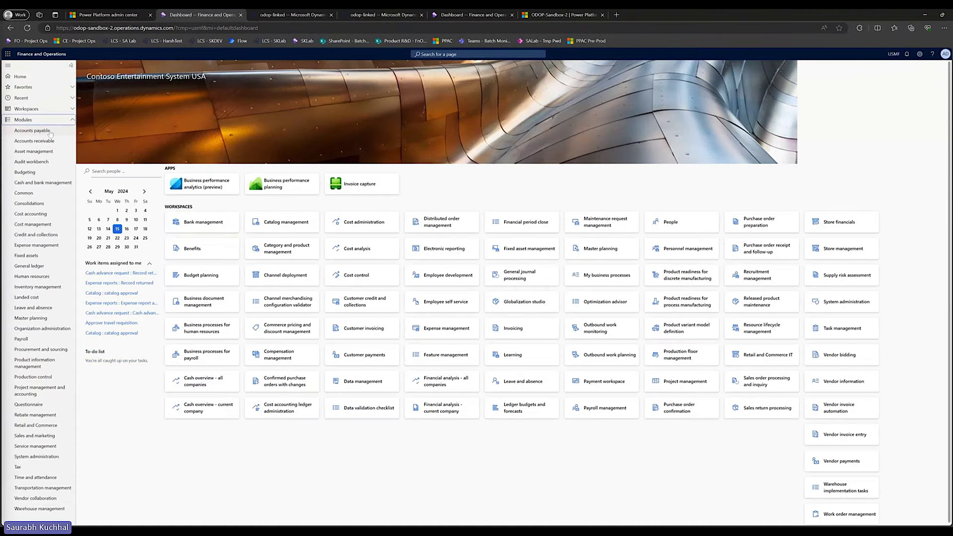
{"action": "left_click", "coordinate": [56, 141]}
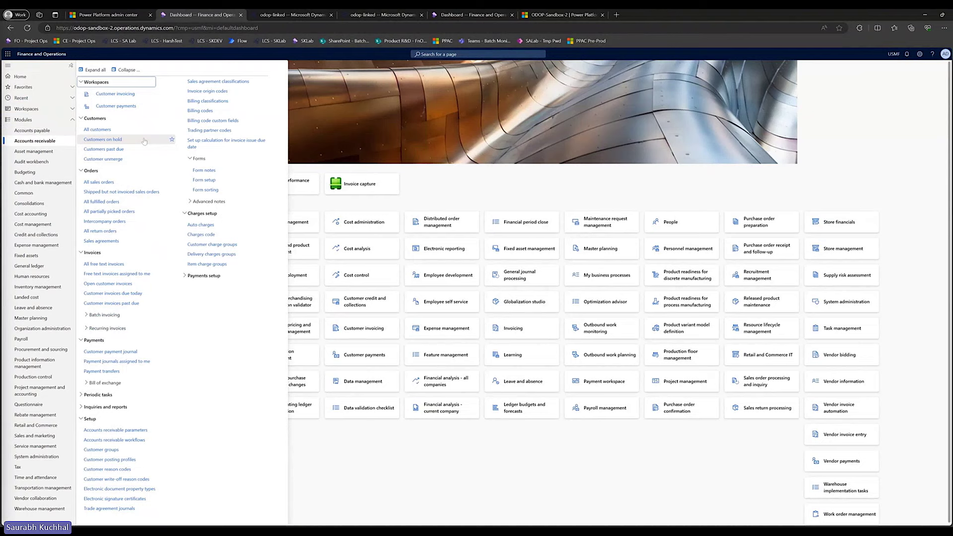
{"action": "left_click", "coordinate": [123, 184]}
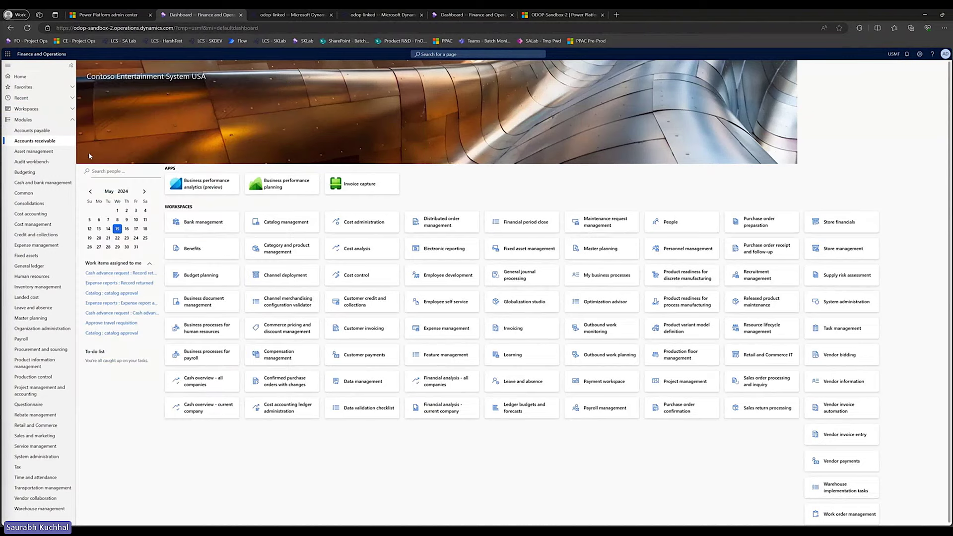